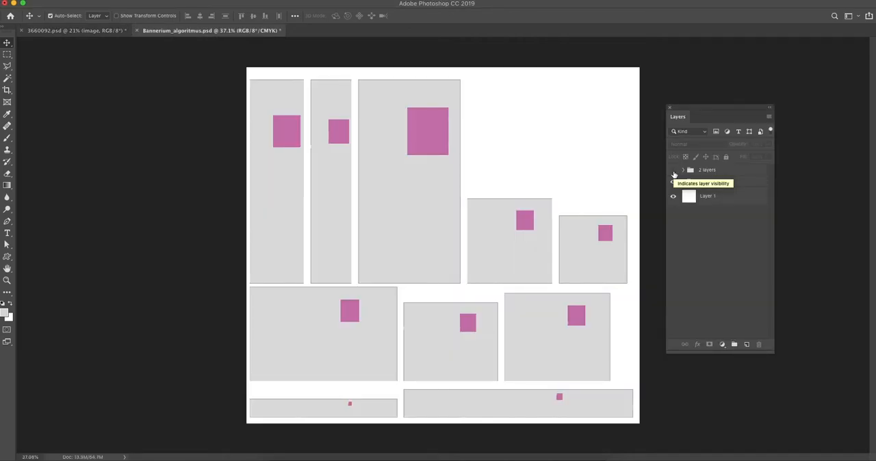
Show the "2 layers" group in Bannerium_algoritmus.psd
left_click(673, 171)
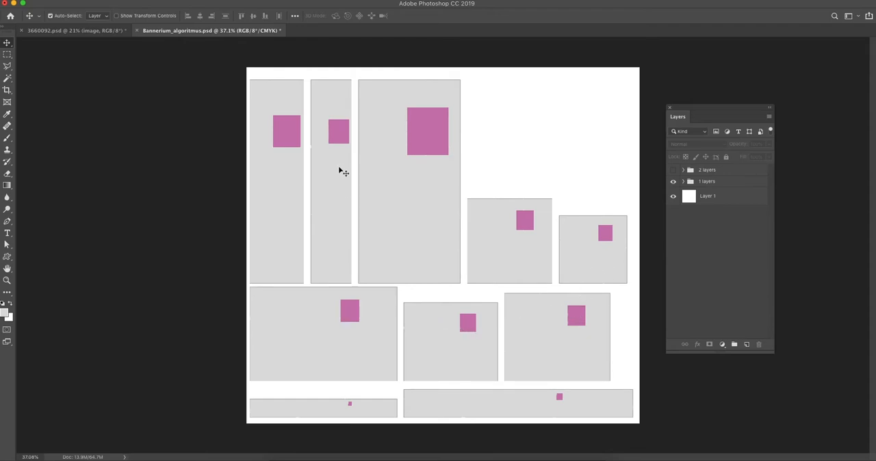
left_click(673, 170)
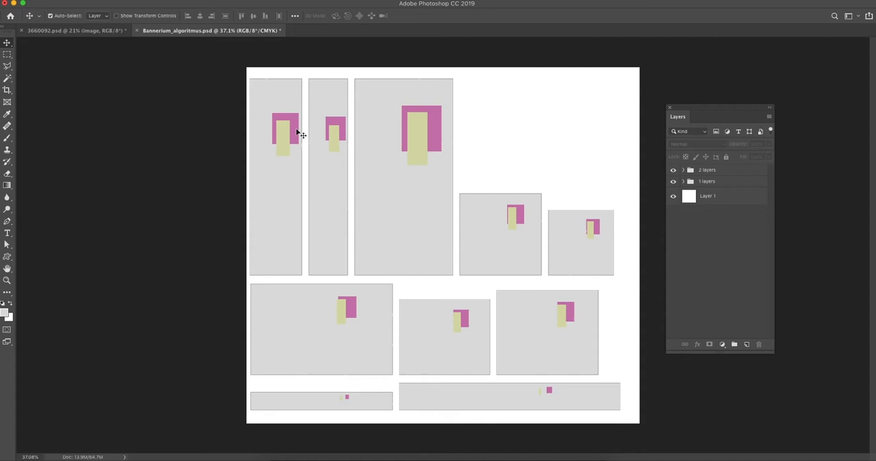
Switch to 3660092.psd and identify the text and shape layers that make up the Contact US button
left_click(75, 30)
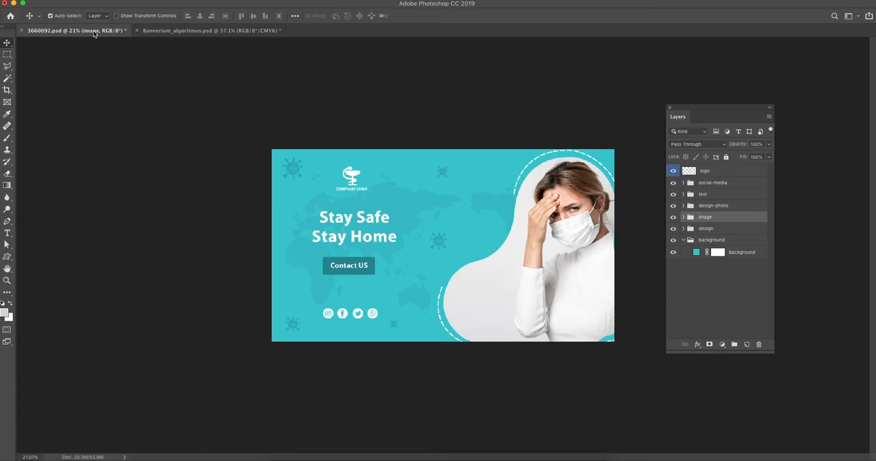
left_click(345, 262)
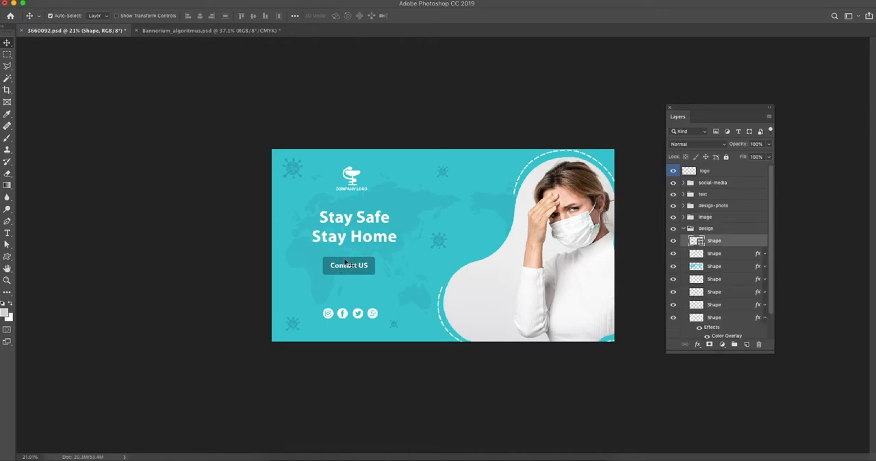
left_click(349, 267)
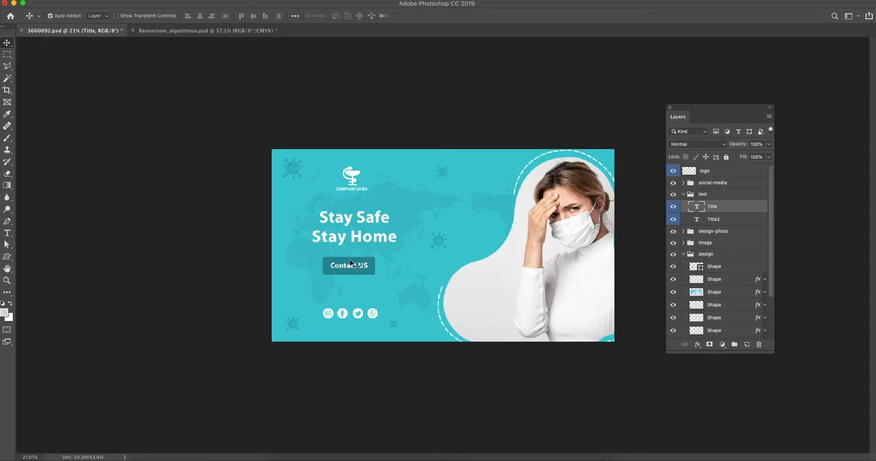
left_click(350, 264)
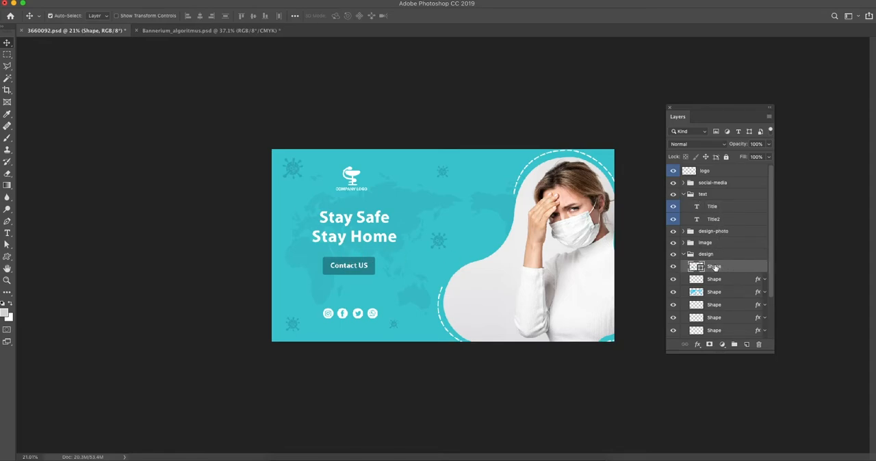
Create a new group above the text group and move the Contact US title and button shape layers into it
left_click(715, 195)
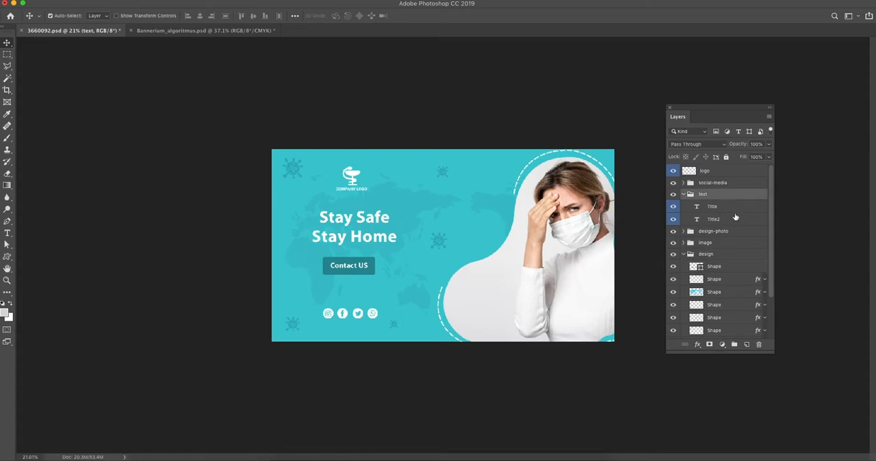
left_click(735, 345)
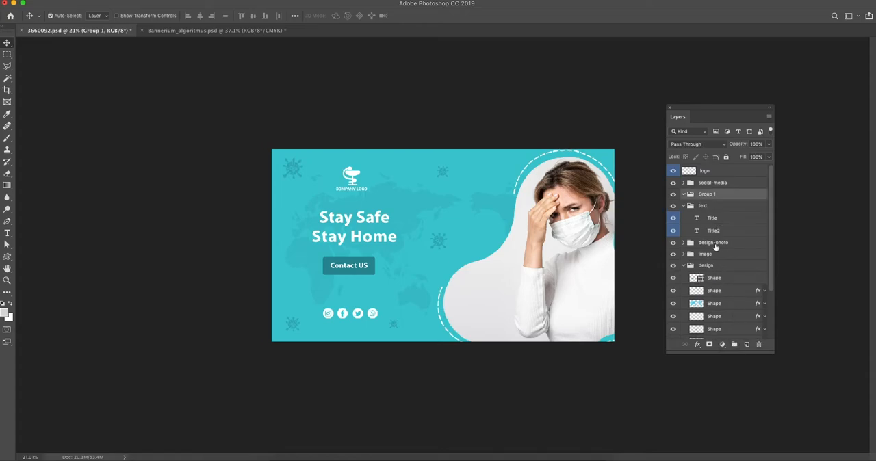
left_click(711, 219)
left_click(673, 218)
left_click(673, 218)
mouse_move(719, 220)
left_mouse_down()
mouse_move(719, 197)
mouse_move(723, 259)
mouse_move(715, 284)
mouse_move(718, 213)
mouse_move(705, 212)
left_mouse_up()
Rename the new group as CTA Button and collapse it
double_click(705, 194)
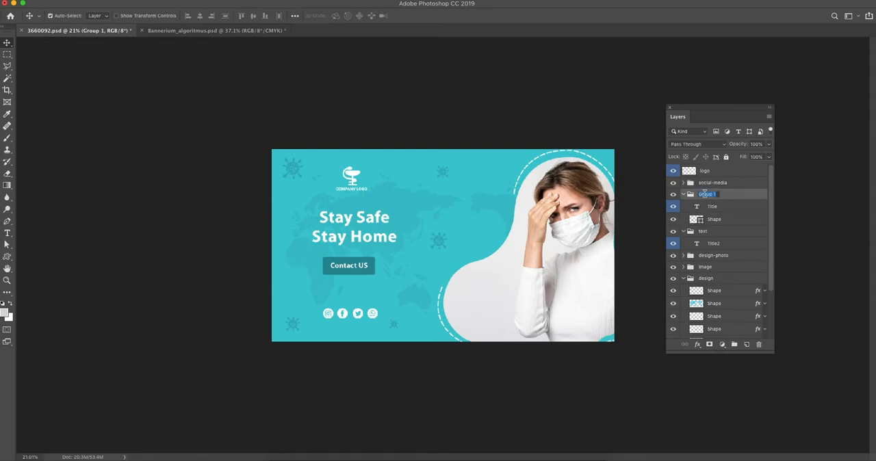
type("CTA Button")
key("Return")
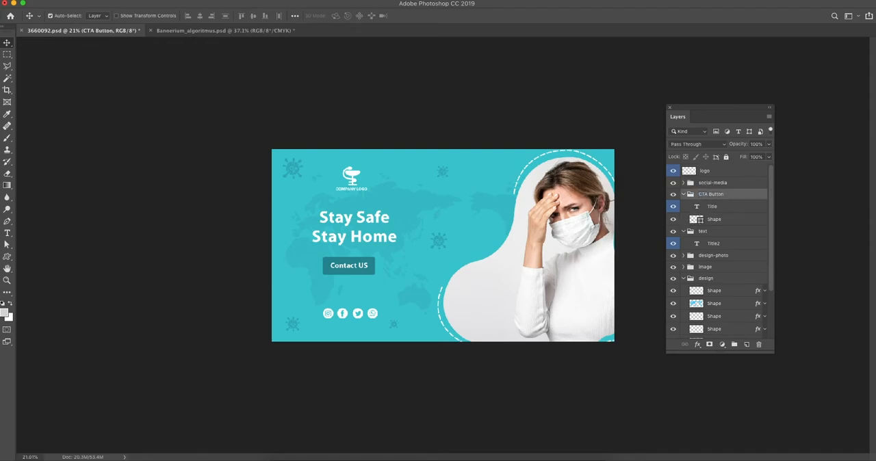
left_click(683, 195)
Toggle the CTA Button group's visibility to check its contents, and collapse the text group
left_click(672, 195)
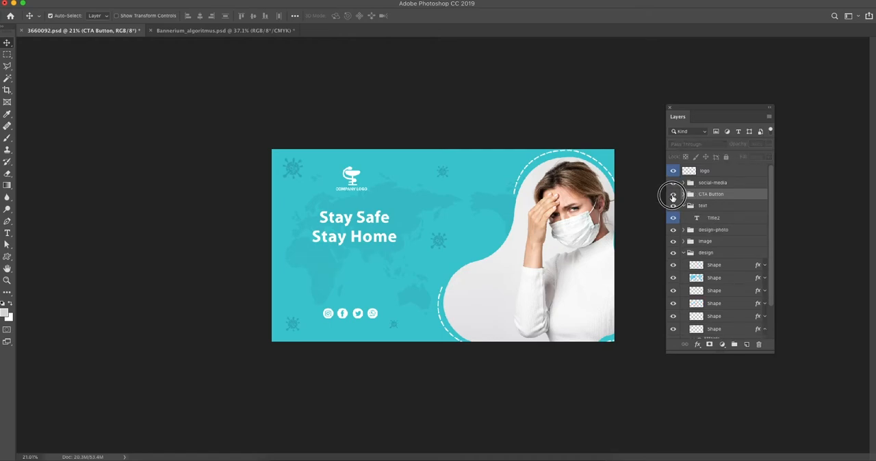
left_click(673, 195)
left_click(673, 195)
left_click(673, 195)
left_click(673, 195)
left_click(672, 195)
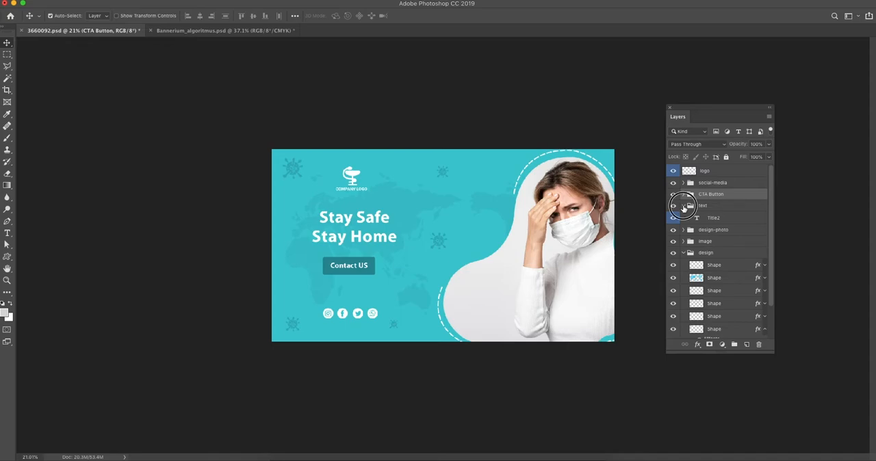
left_click(682, 206)
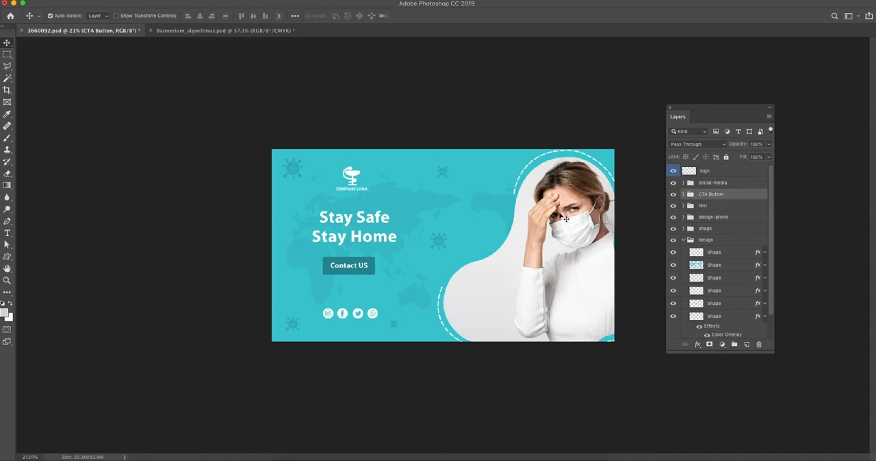
Locate the photo and dashed outline layers, move the design-photo group into the image group, and collapse the image group
left_click(565, 218)
left_click(673, 241)
left_click(673, 241)
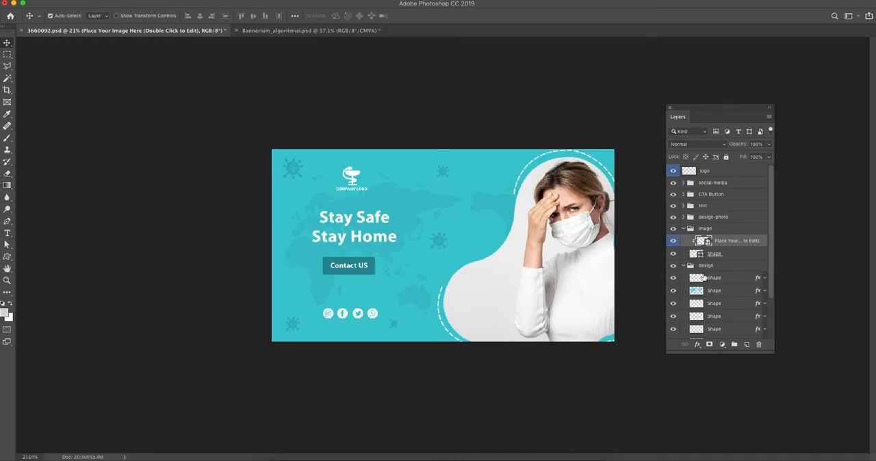
left_click(536, 168)
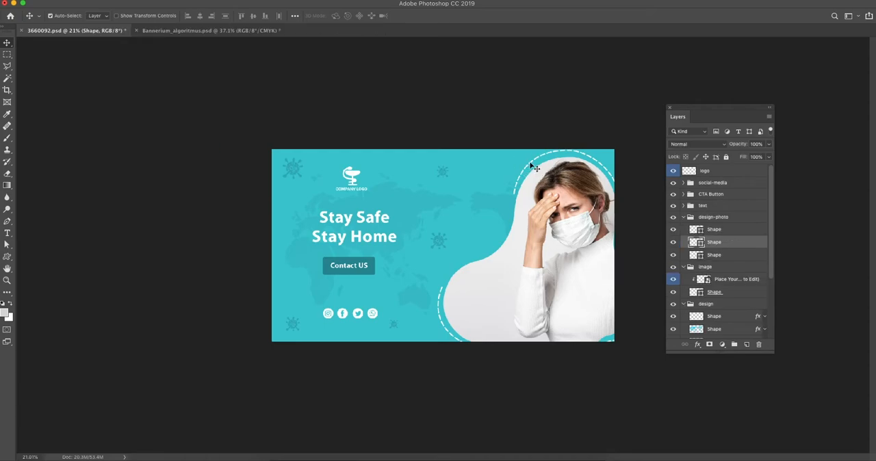
left_click(716, 217)
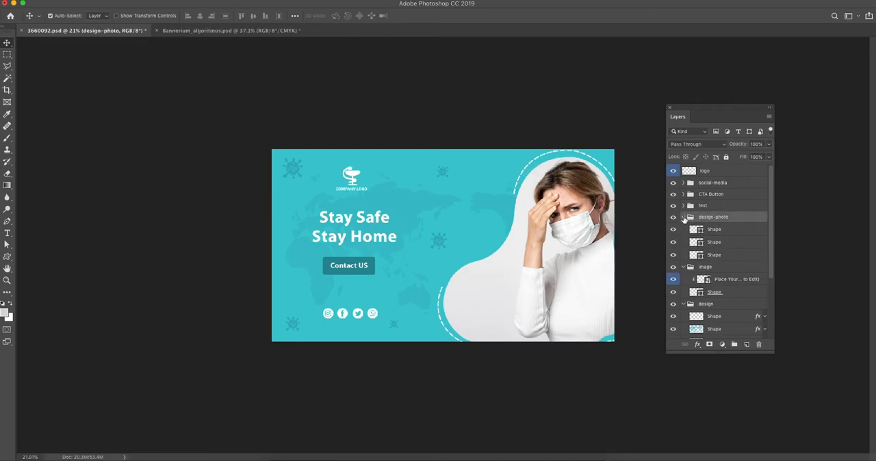
left_click_drag(690, 218, 711, 274)
left_click(683, 218)
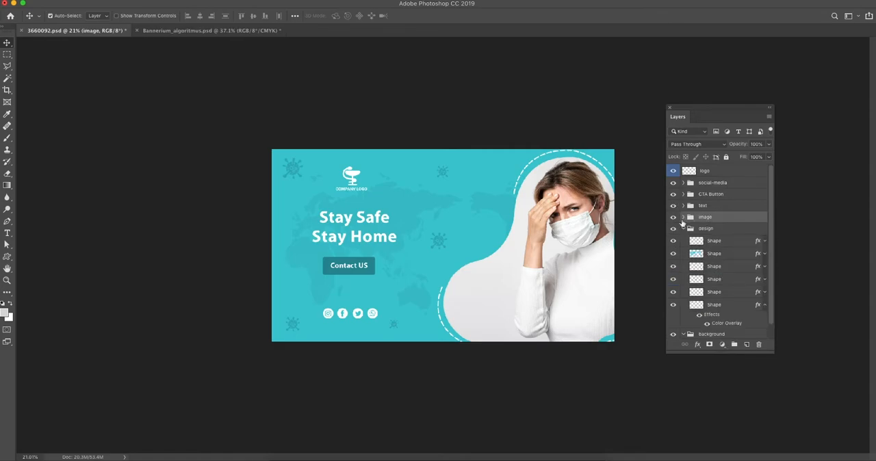
Toggle the image group's visibility repeatedly to check which elements it contains, leaving it shown
left_click(674, 217)
left_click(674, 217)
left_click(674, 218)
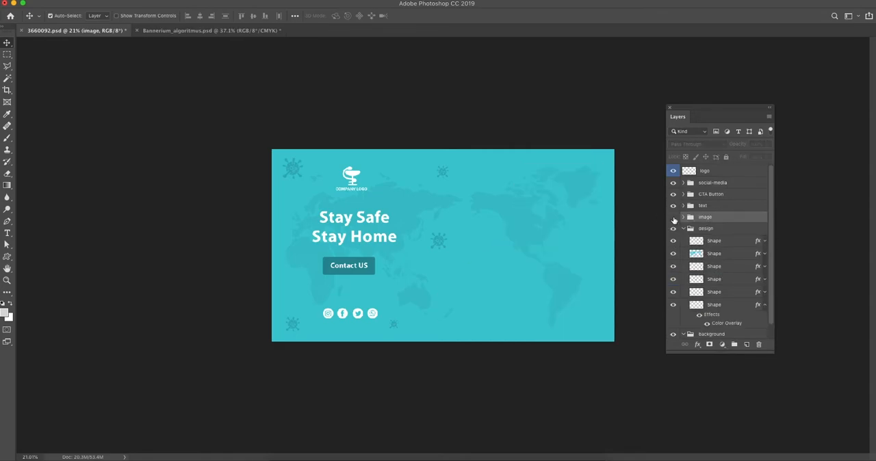
left_click(674, 217)
left_click(674, 218)
left_click(674, 217)
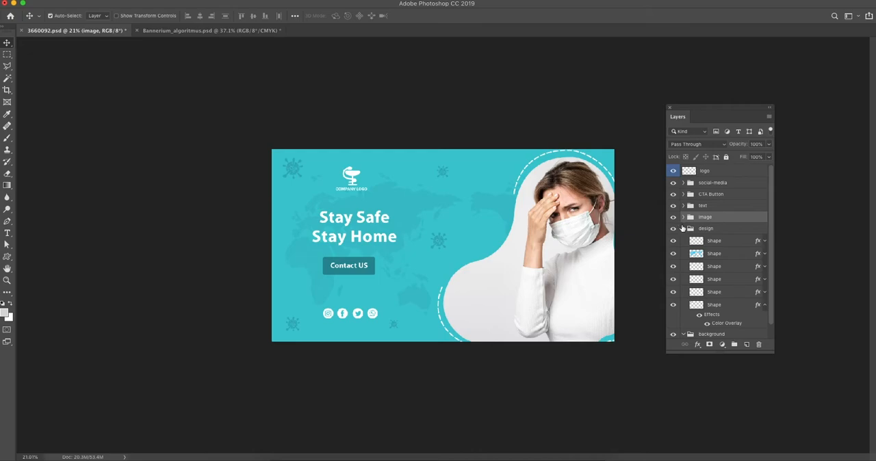
Collapse the design group and toggle the background group and its fill layer to check what they contain
left_click(683, 228)
left_click(683, 240)
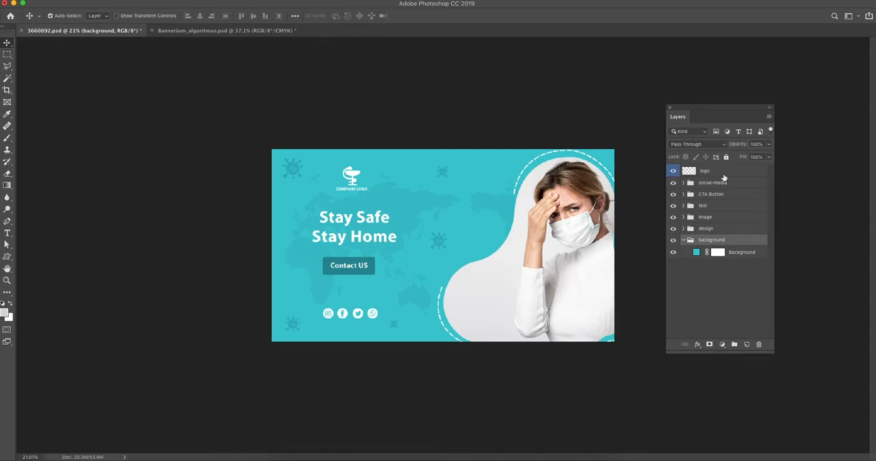
left_click(673, 240)
left_click(674, 240)
left_click(674, 254)
left_click(673, 253)
Locate the world map shape's layer and move its design group into the background group
left_click(496, 205)
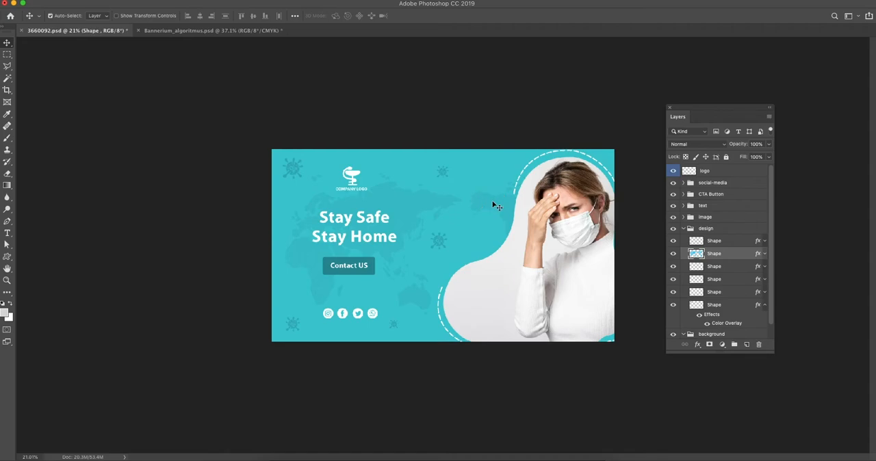
left_click(684, 229)
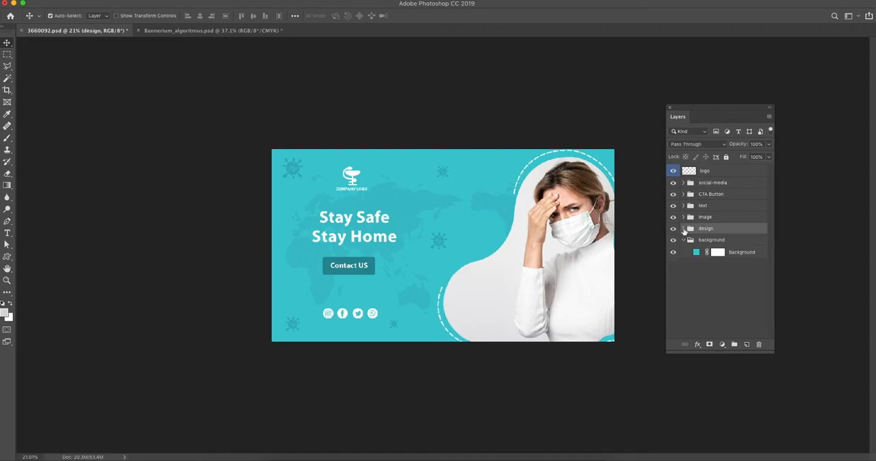
left_click_drag(707, 233, 709, 248)
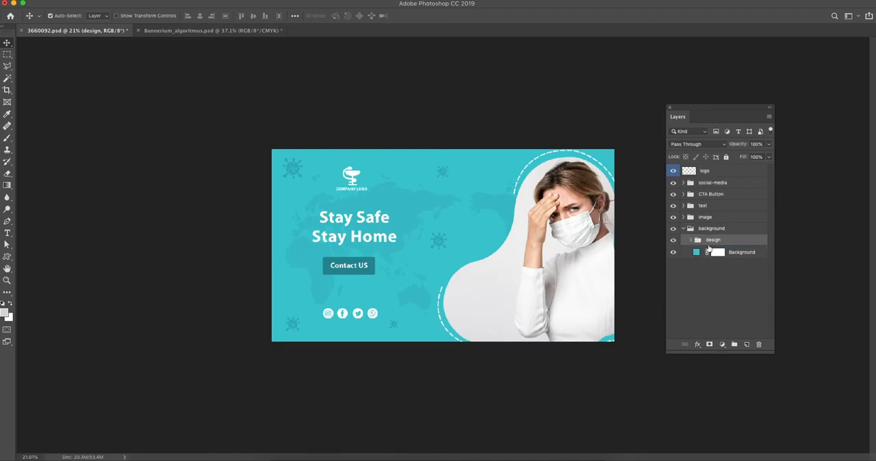
Toggle the combined background group's visibility to check its contents, and collapse the group
left_click(674, 230)
left_click(674, 229)
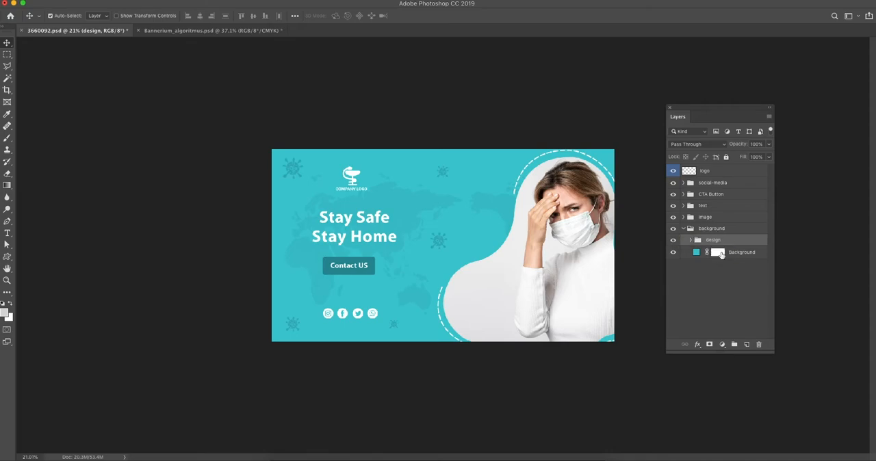
left_click(673, 229)
left_click(673, 229)
left_click(683, 229)
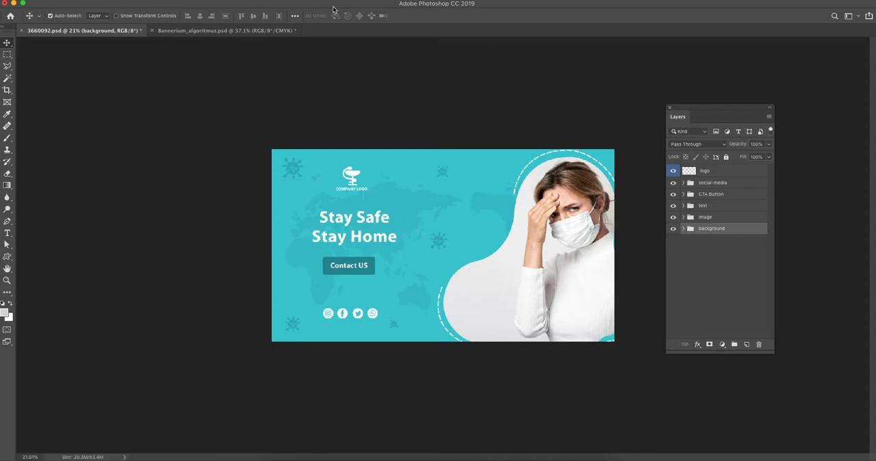
Open the Bannerium extension, place its panel beside the banner, and start generating banners
left_click(293, 0)
mouse_move(343, 35)
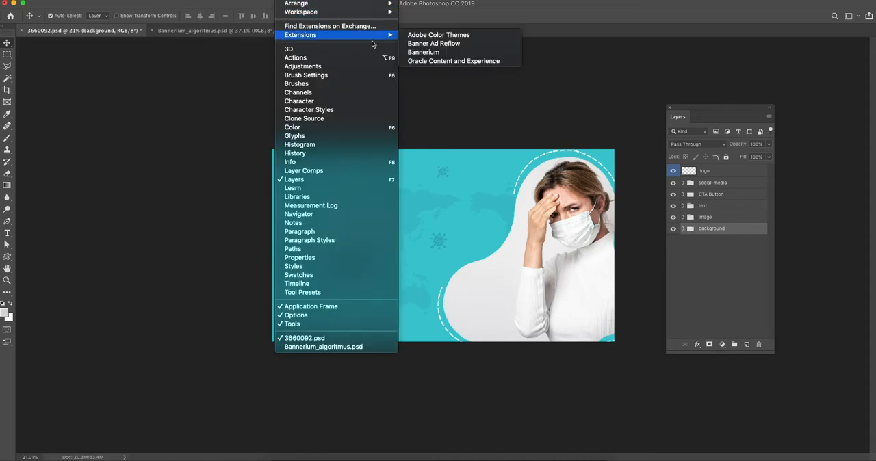
left_click(417, 53)
left_click_drag(432, 76, 131, 108)
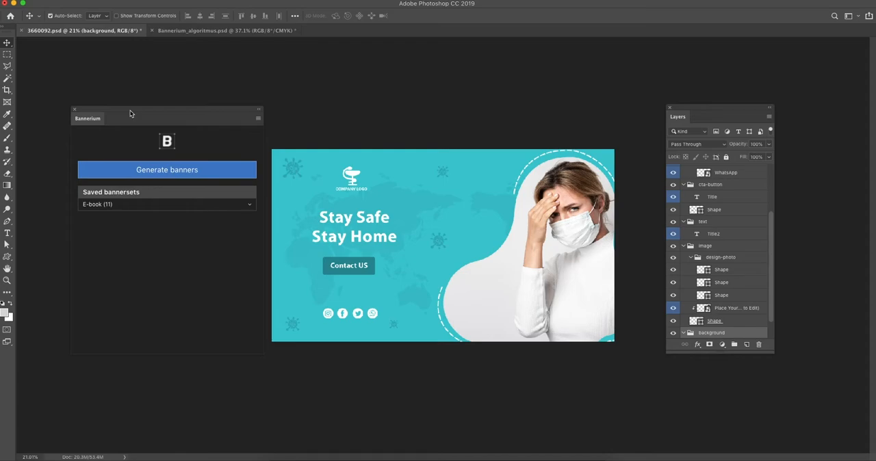
left_click(184, 173)
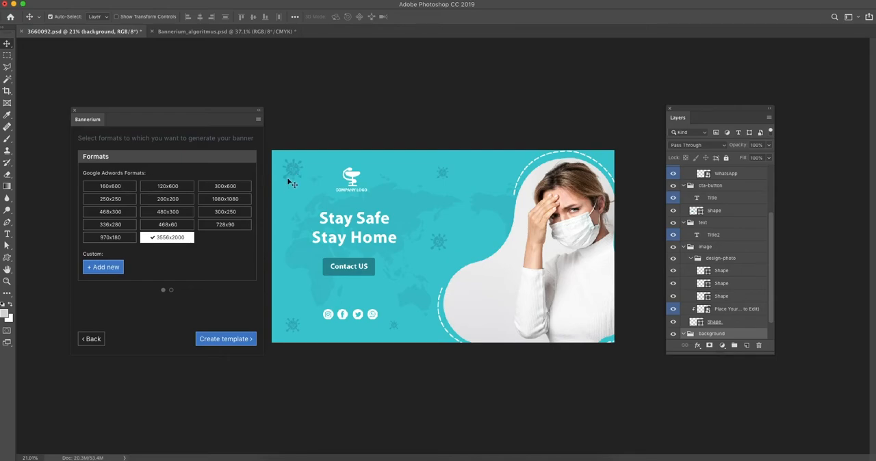
Select the formats 160x600, 120x600, 300x600, 250x250, 200x200, 1080x1080 and 468x300 for banner generation
left_click(127, 189)
left_click(157, 190)
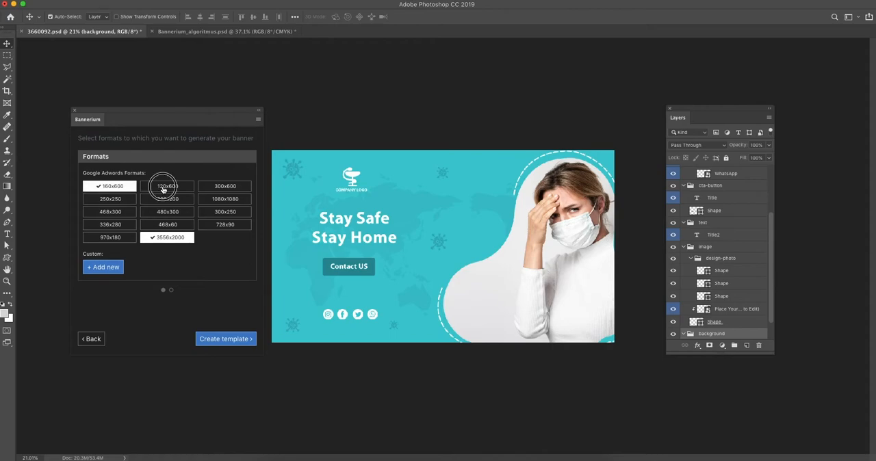
left_click(225, 189)
left_click(122, 199)
left_click(183, 199)
left_click(225, 199)
left_click(119, 213)
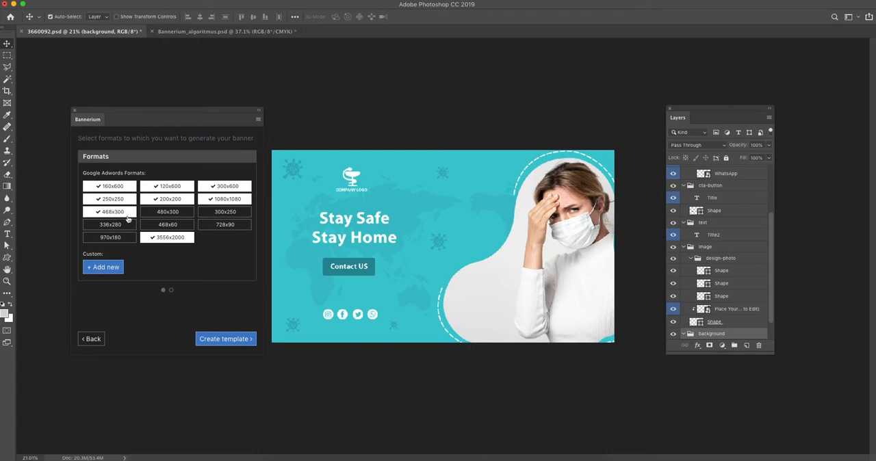
Add a custom banner format of 900 x 600 px
left_click(104, 267)
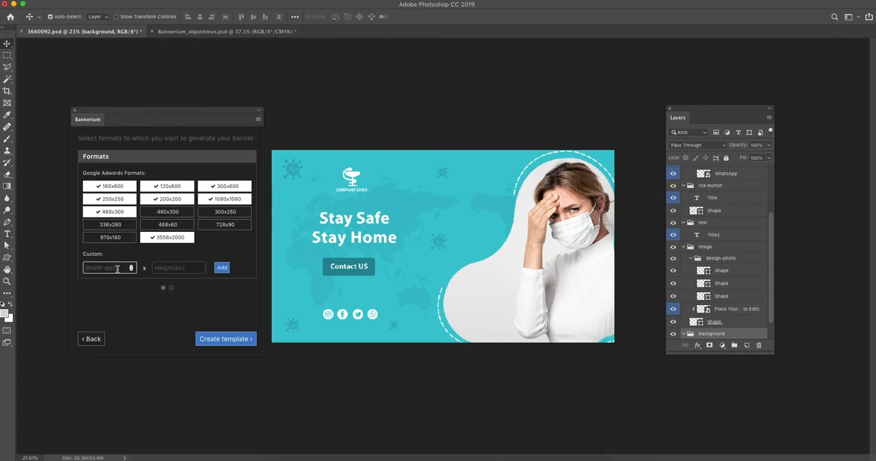
type("900")
left_click(163, 268)
type("600")
left_click(223, 268)
Add a custom banner format of 1000 x 500 px and create the banner template
left_click(120, 268)
type("1000")
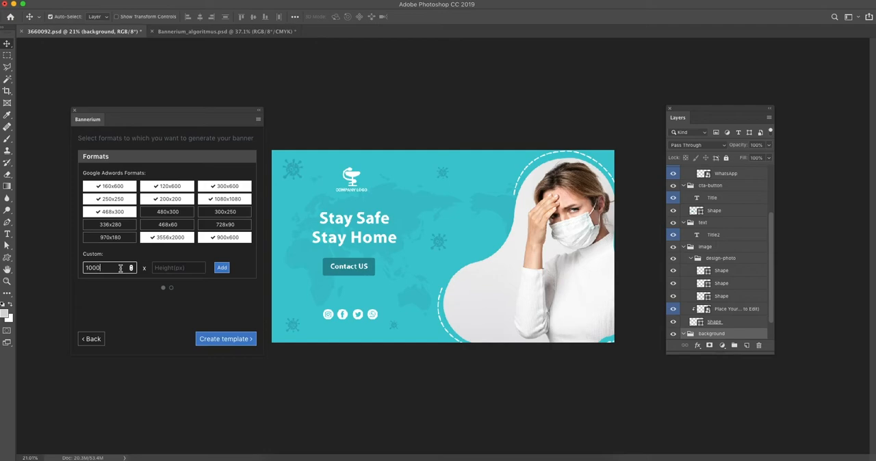
left_click(178, 268)
type("500")
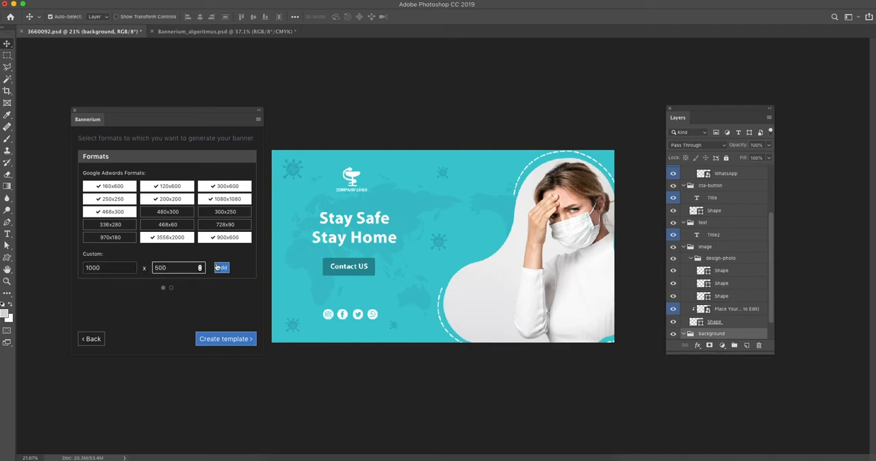
left_click(219, 268)
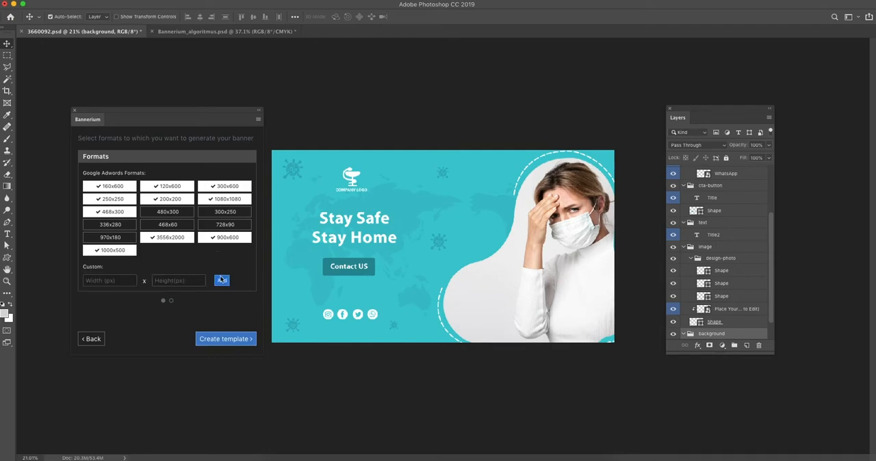
left_click(241, 339)
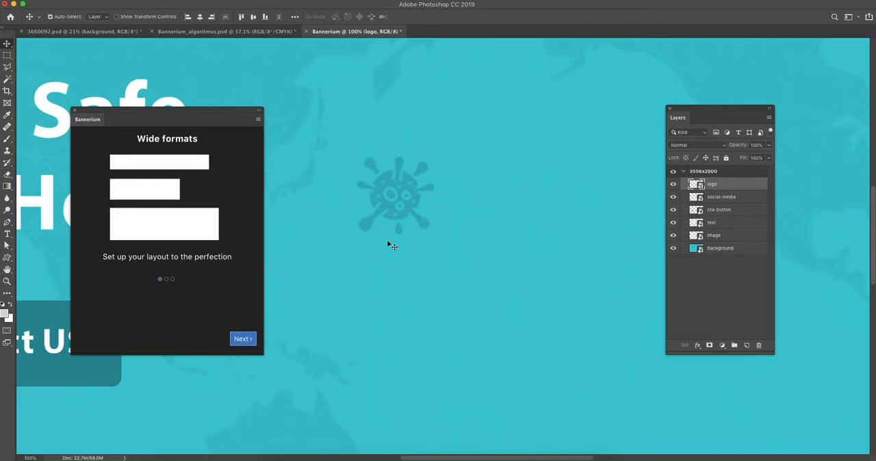
Move the woman's image fully into the 3556x2000 banner and scale it down against the banner's right side
left_click_drag(139, 140, 197, 139)
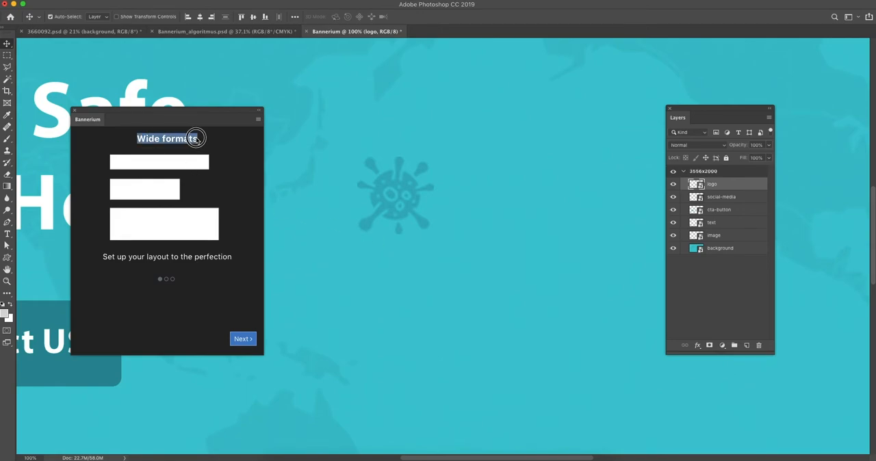
left_click(197, 140)
scroll(364, 177, "down", 10)
scroll(365, 176, "up", 5)
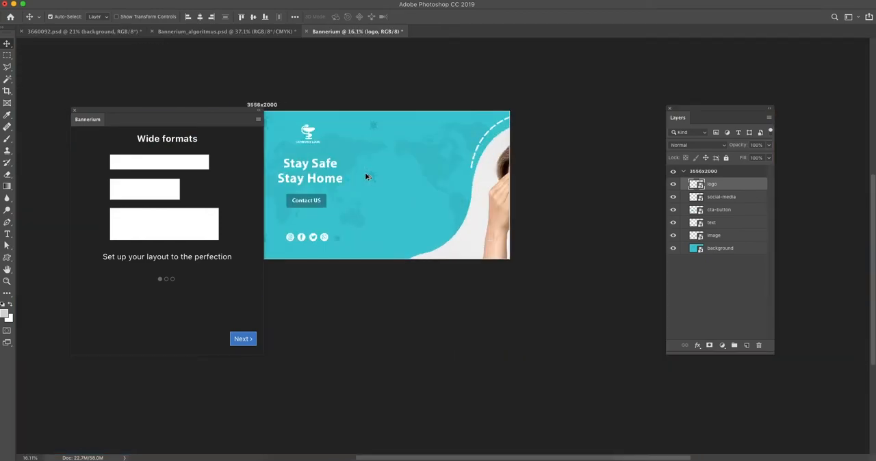
scroll(366, 176, "down", 2)
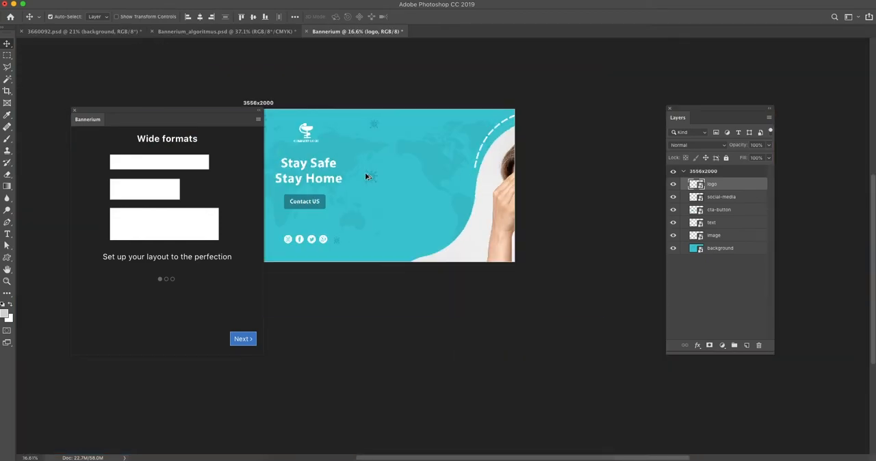
left_click(505, 183)
left_click_drag(505, 183, 447, 169)
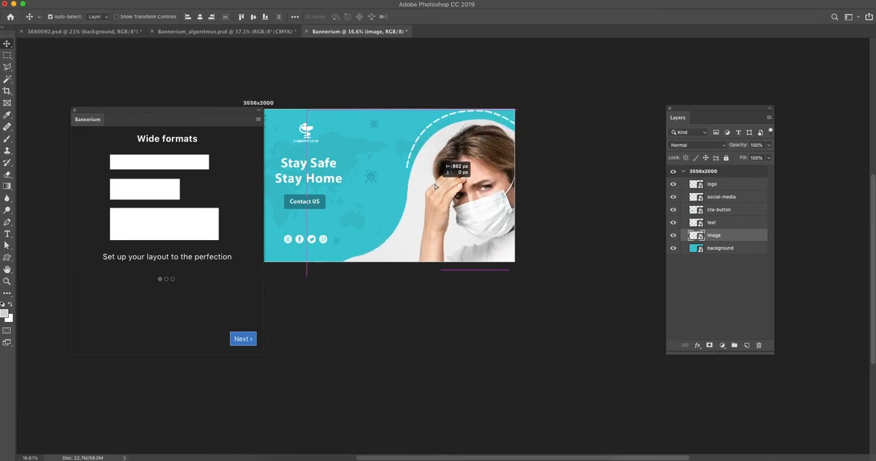
key("ctrl+t")
left_click_drag(306, 108, 387, 159)
left_click_drag(445, 182, 443, 143)
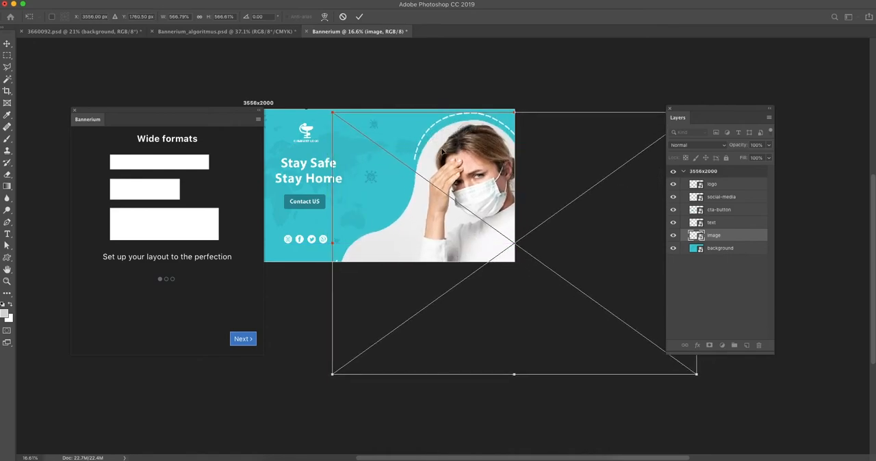
key("Return")
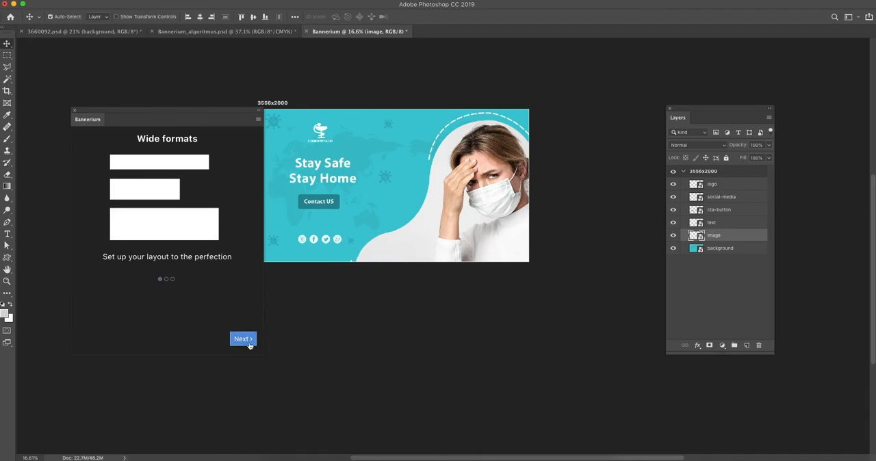
Continue to the skyscraper formats and shift the image in the 1000x500 banner toward its right edge
left_click(243, 344)
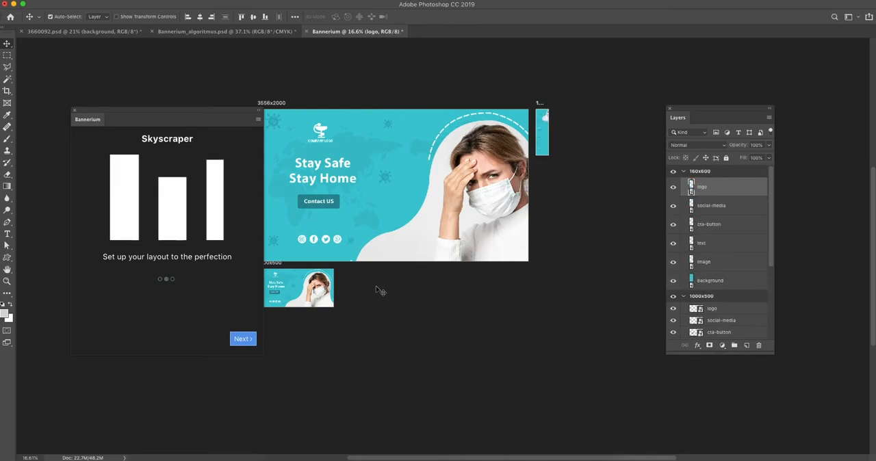
scroll(349, 288, "up", 3)
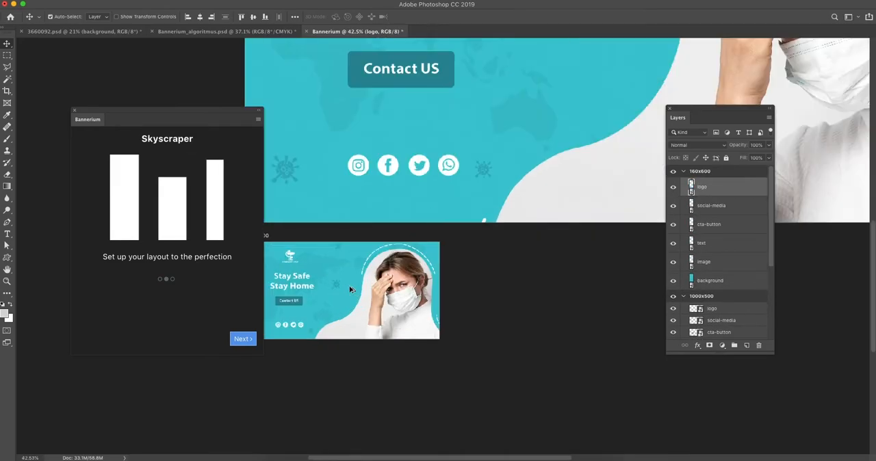
left_click_drag(419, 287, 448, 290)
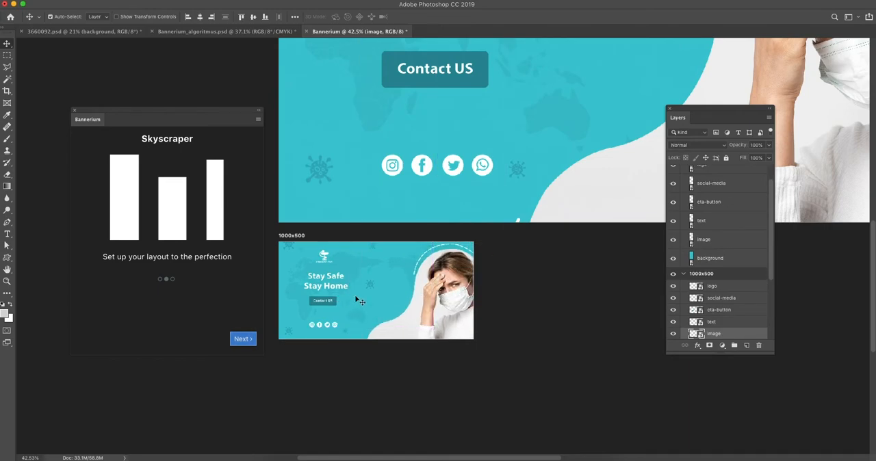
Move the image to the bottom of the 160x600 banner and enlarge it
scroll(485, 309, "right", 5)
scroll(486, 308, "up", 3)
scroll(510, 239, "down", 10)
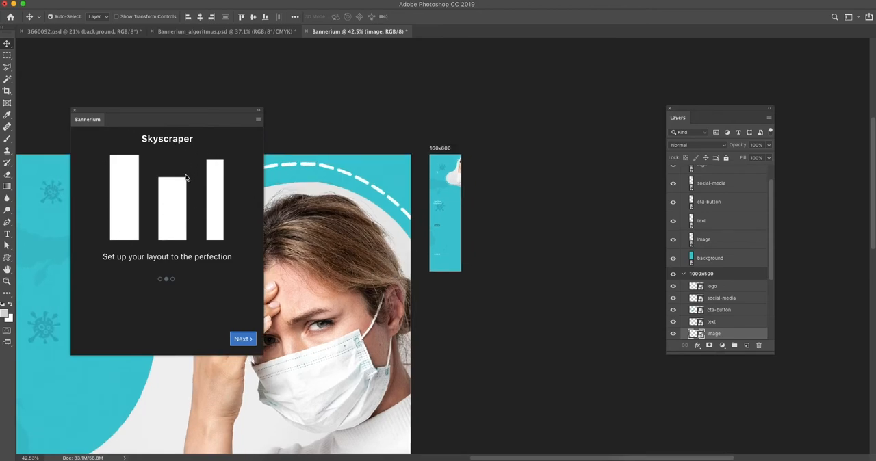
scroll(464, 180, "up", 5)
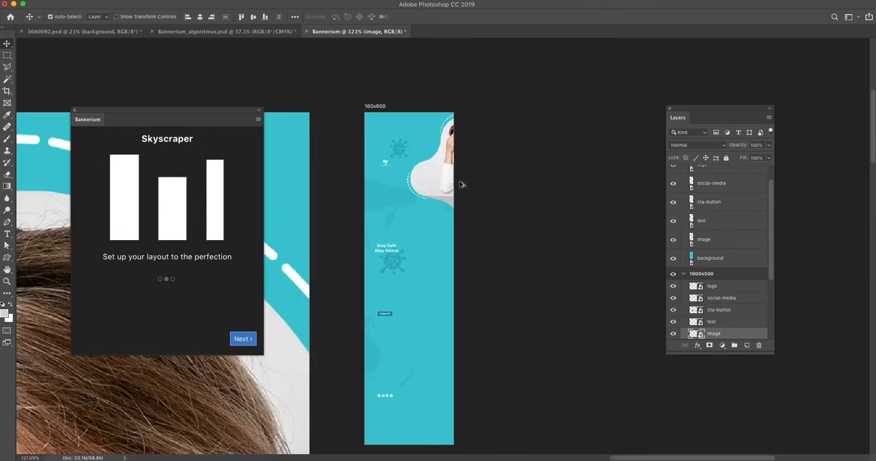
left_click_drag(448, 181, 428, 442)
key("ctrl+t")
left_click_drag(514, 374, 547, 351)
key("Return")
Move and enlarge the social media icons above the image in the 160x600 banner, and move the contact button up
left_click_drag(386, 397, 430, 338)
key("ctrl+t")
key("ctrl+z")
key("ctrl+t")
left_click_drag(393, 312, 413, 293)
Enlarge the "Stay Safe Stay Home" text in the 160x600 banner and reposition it above the contact button
left_click(387, 248)
key("ctrl+t")
left_click_drag(400, 243, 435, 229)
key("Return")
left_click_drag(415, 232, 424, 231)
Enlarge the logo at the top of the 160x600 banner and move the text slightly up
left_click(385, 163)
key("super+t")
key("Return")
left_click_drag(390, 159, 410, 139)
left_click_drag(409, 231, 405, 219)
Enlarge the contact button and the social media icons in the 160x600 banner, moving the icons closer to the button
key("super+t")
left_click_drag(410, 295, 442, 275)
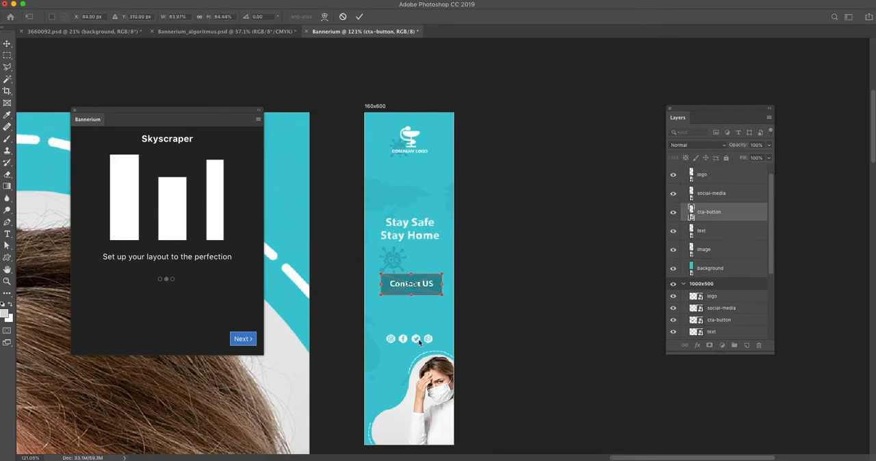
left_click(416, 340)
key("super+t")
left_click_drag(386, 334, 370, 330)
left_click_drag(426, 329, 426, 315)
Center the social media icons and contact button horizontally in the 160x600 banner, and move the text higher
left_click(200, 17)
left_click(428, 284)
left_click(200, 17)
left_click(414, 225)
left_click(417, 221)
left_click_drag(414, 227, 414, 206)
Continue to the square formats and move the image in the 120x600 banner down to its bottom edge
left_click(243, 339)
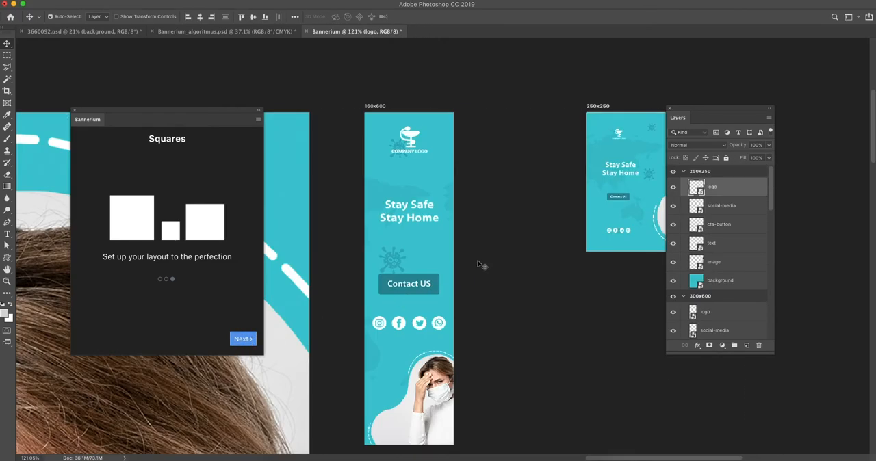
scroll(478, 261, "down", 5)
scroll(478, 261, "down", 5)
scroll(477, 273, "down", 10)
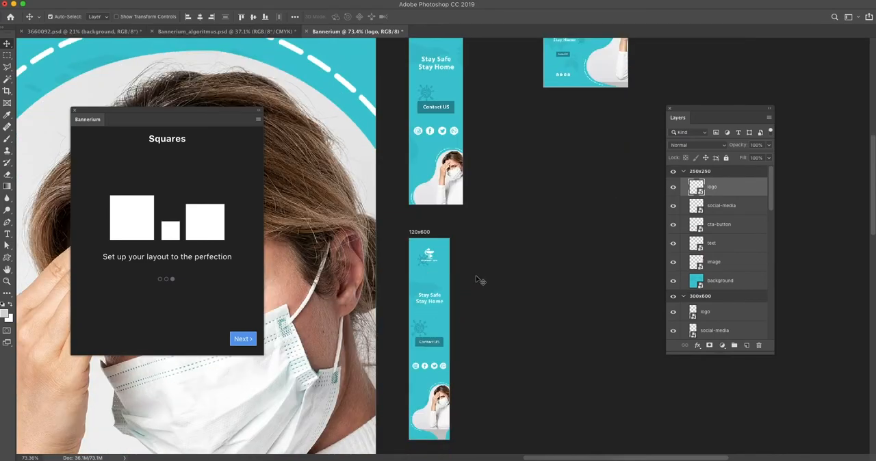
left_click(443, 316)
left_click_drag(440, 314, 439, 324)
Shift the image in the 300x600 banner toward the bottom-right corner and enlarge it
scroll(459, 323, "down", 13)
scroll(463, 328, "down", 2)
left_click_drag(456, 244, 508, 248)
key("super+t")
left_click_drag(463, 302, 434, 319)
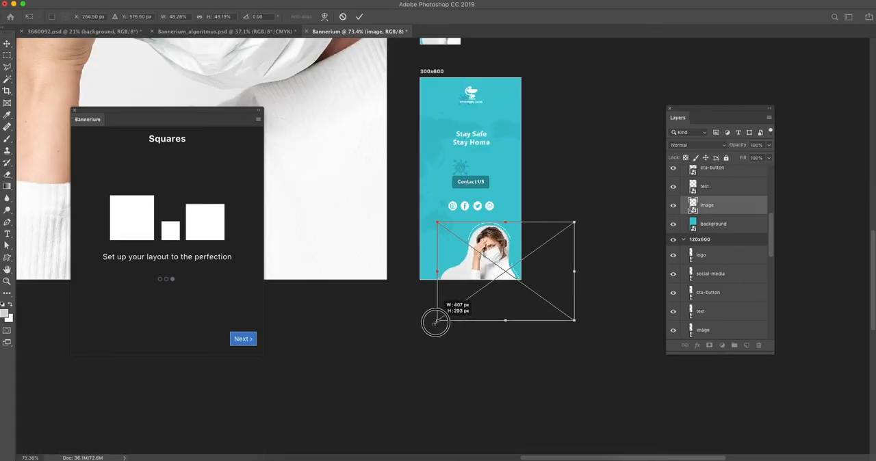
left_click_drag(477, 245, 499, 238)
key("Return")
Move the contact button, social media icons and text upward in the 300x600 banner
left_click(480, 185)
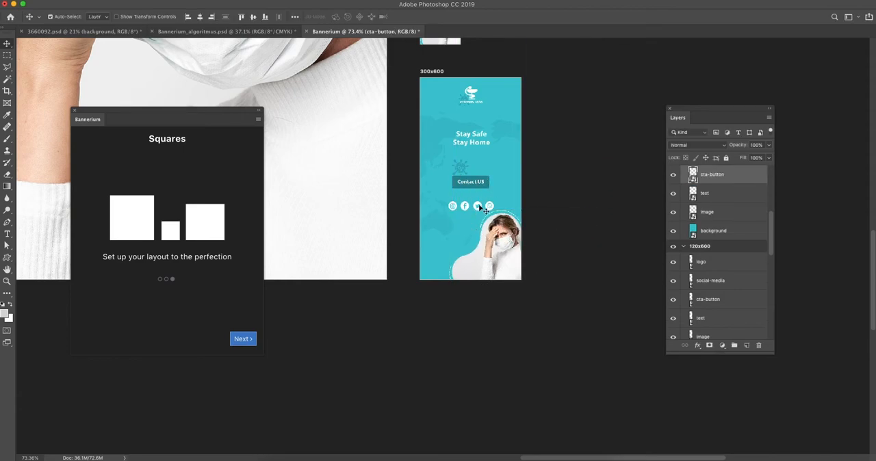
left_click(478, 204, "shift")
left_click_drag(474, 180, 472, 132)
Move the image in the 250x250 banner down and left so the whole woman fits in its lower-right corner
left_click_drag(558, 182, 511, 285)
left_click_drag(486, 217, 406, 305)
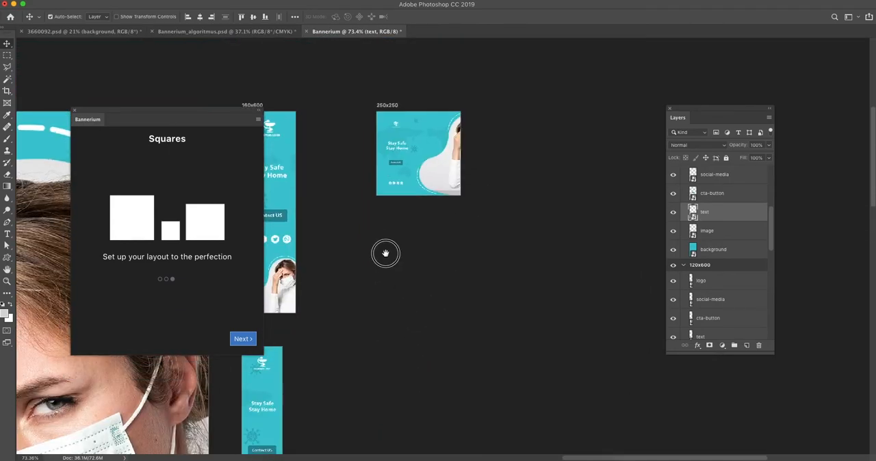
left_click_drag(386, 247, 385, 274)
left_click_drag(433, 154, 414, 188)
scroll(396, 178, "up", 3)
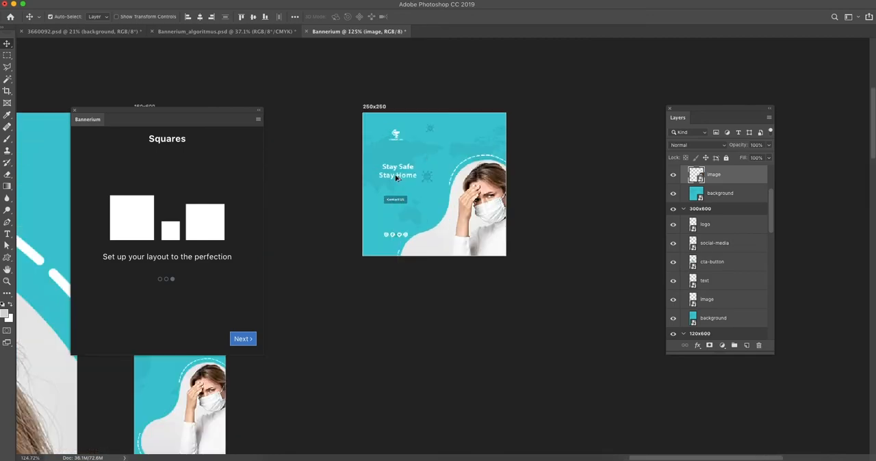
Enlarge the logo and the "Stay Safe Stay Home" text in the 250x250 banner
left_click(395, 136)
key("super+t")
left_click_drag(404, 131, 413, 122)
key("Return")
left_click(402, 169)
key("super+t")
left_click_drag(415, 162, 428, 154)
key("Return")
Enlarge and reposition the contact button and the social media icons below the text in the 250x250 banner
left_click(397, 197)
key("super+t")
mouse_move(415, 192)
left_mouse_down()
mouse_move(426, 180)
mouse_move(409, 189)
left_mouse_up()
key("Return")
left_click(403, 234)
key("super+t")
mouse_move(409, 231)
left_mouse_down()
mouse_move(443, 218)
mouse_move(410, 215)
left_mouse_up()
key("Return")
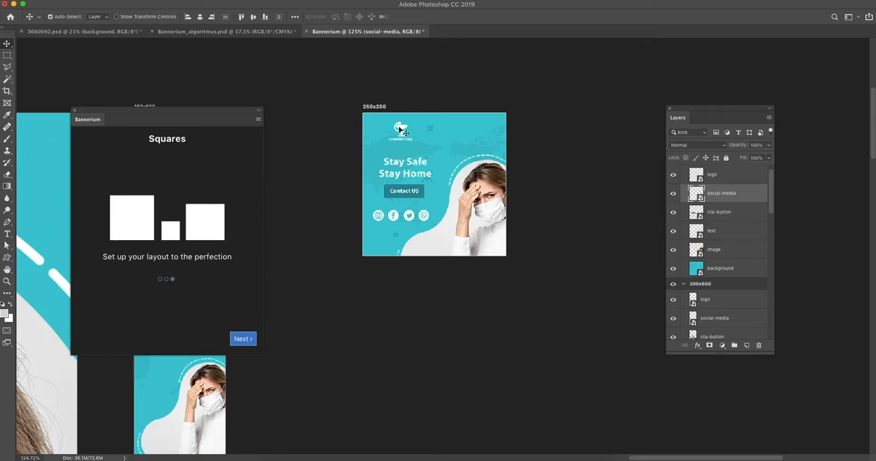
Readjust the logo's size in the 250x250 banner and finish the layout setup to generate the remaining formats
left_click(405, 128)
key("super+t")
mouse_move(410, 129)
left_mouse_down()
mouse_move(448, 156)
mouse_move(406, 130)
left_mouse_up()
key("Return")
scroll(443, 178, "down", 5)
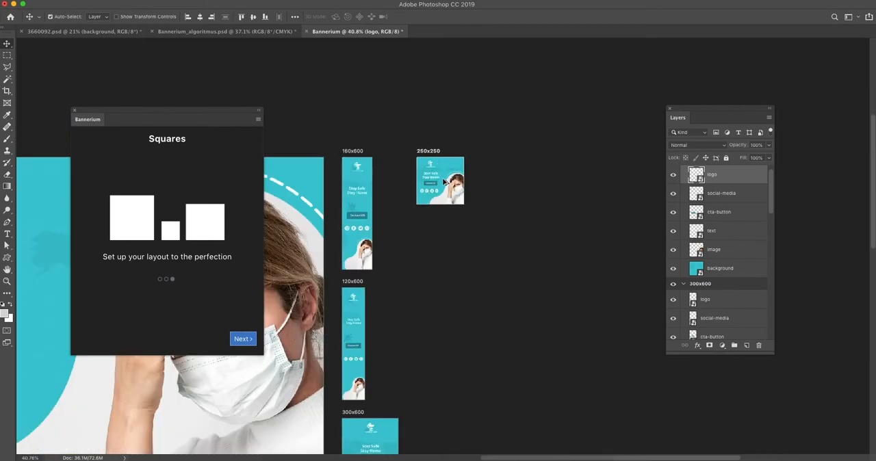
scroll(443, 181, "up", 2)
left_click(242, 339)
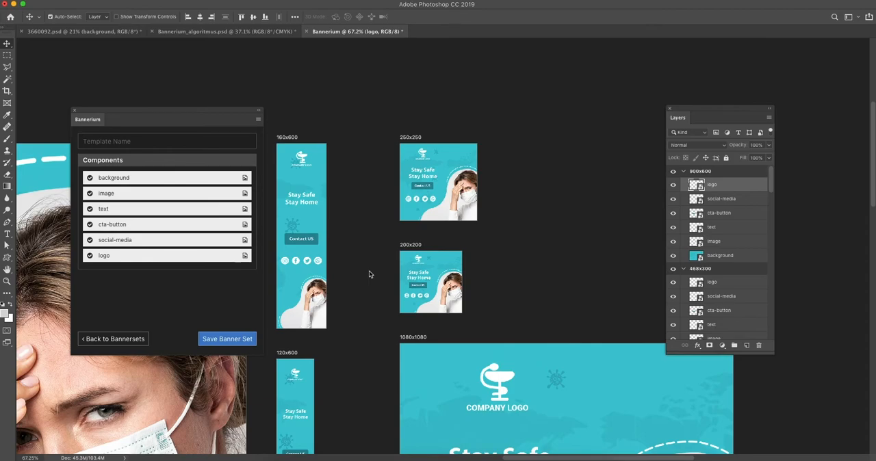
Examine the generated banners from the 160x600 format through the 3556x2000 original to the square formats
scroll(368, 273, "down", 3)
left_click_drag(364, 297, 535, 187)
left_click_drag(561, 230, 497, 198)
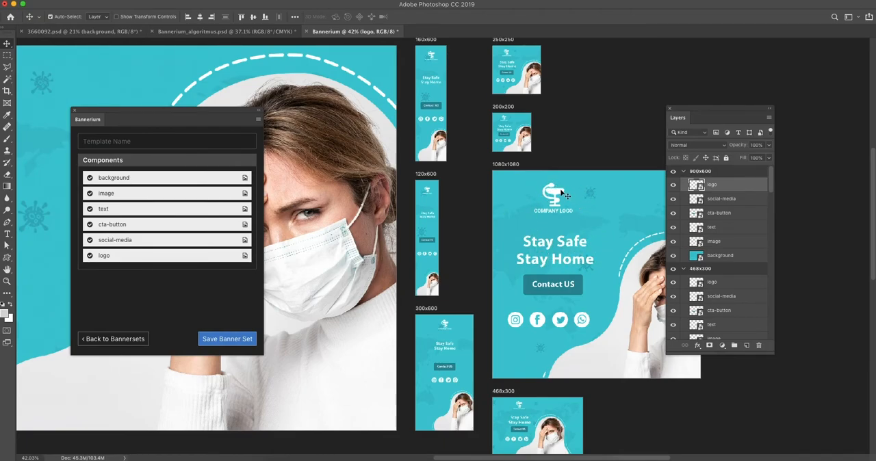
scroll(363, 207, "left", 5)
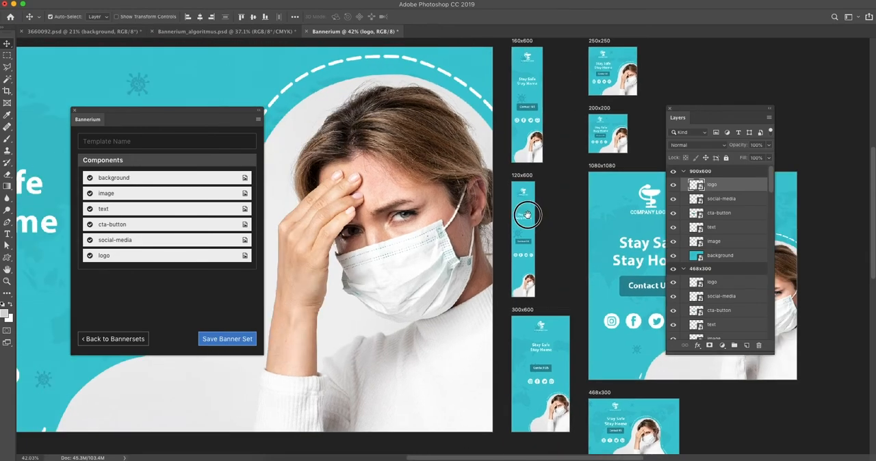
left_click_drag(91, 73, 308, 78)
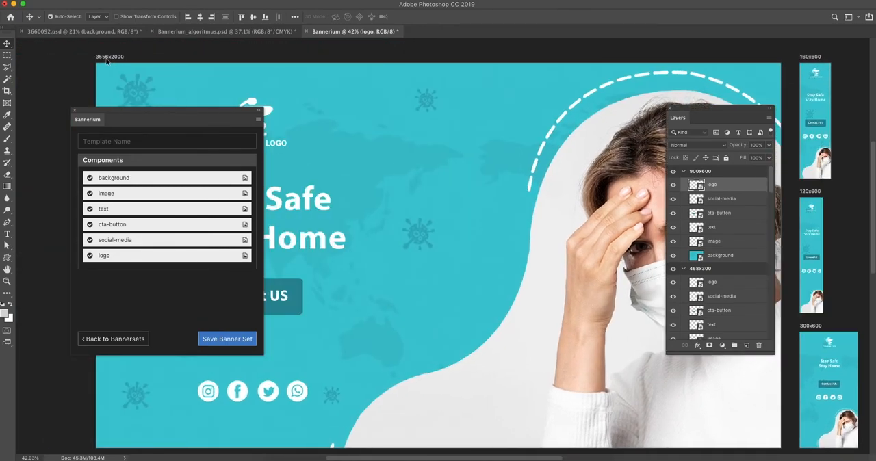
left_click_drag(512, 139, 234, 128)
left_click_drag(457, 173, 360, 168)
left_click_drag(530, 322, 463, 179)
Shift the images in the 468x300 and 900x600 banners toward their right edges
left_click_drag(482, 296, 513, 295)
left_click_drag(542, 352, 514, 285)
left_click_drag(521, 330, 555, 325)
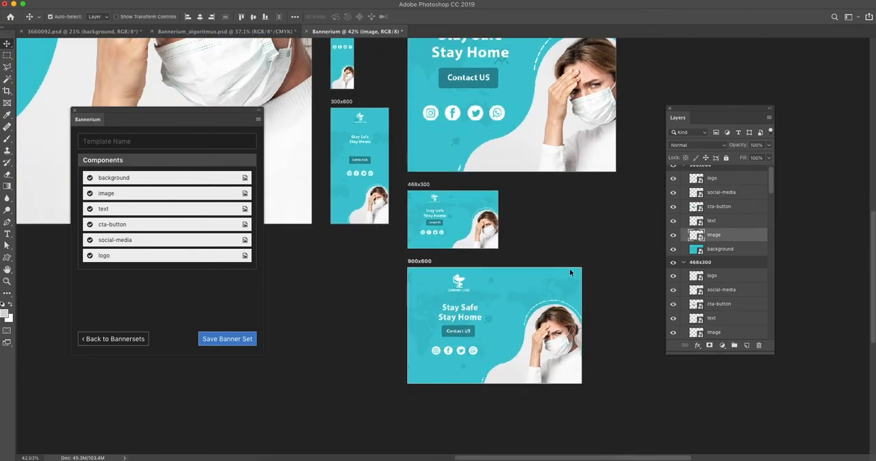
Open the 3556x2000 banner's cta-button smart object and change its text to "Contact us"
key("super+0")
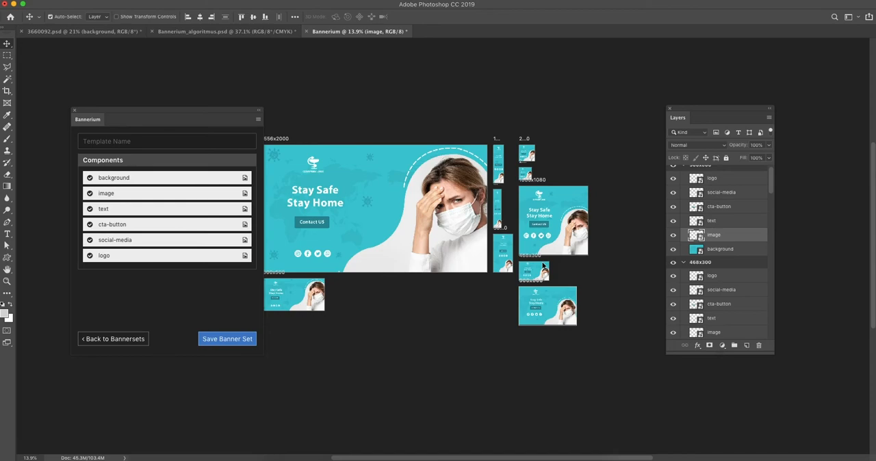
scroll(295, 221, "up", 5)
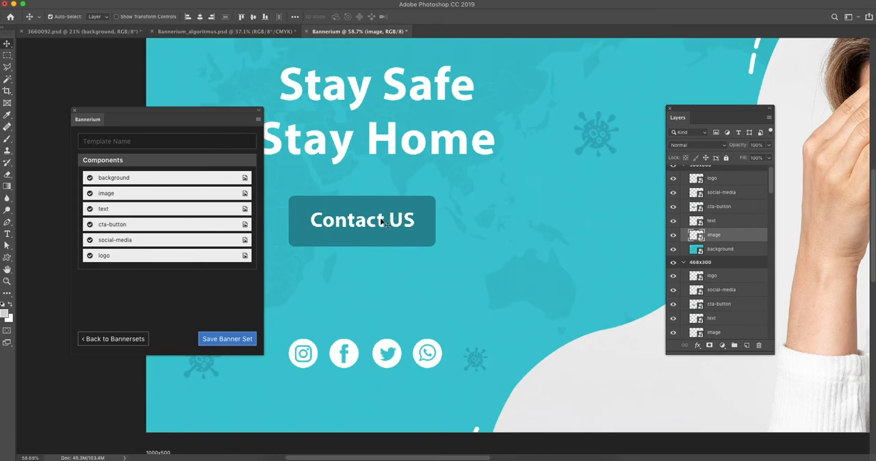
left_click(385, 223)
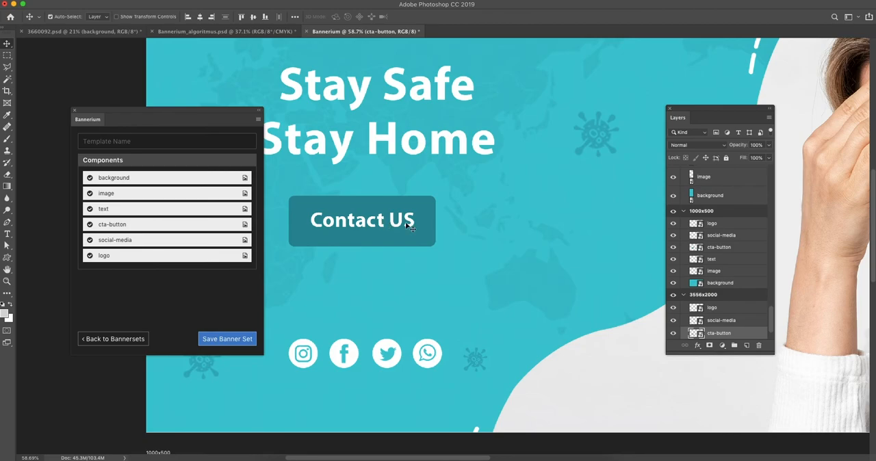
double_click(693, 334)
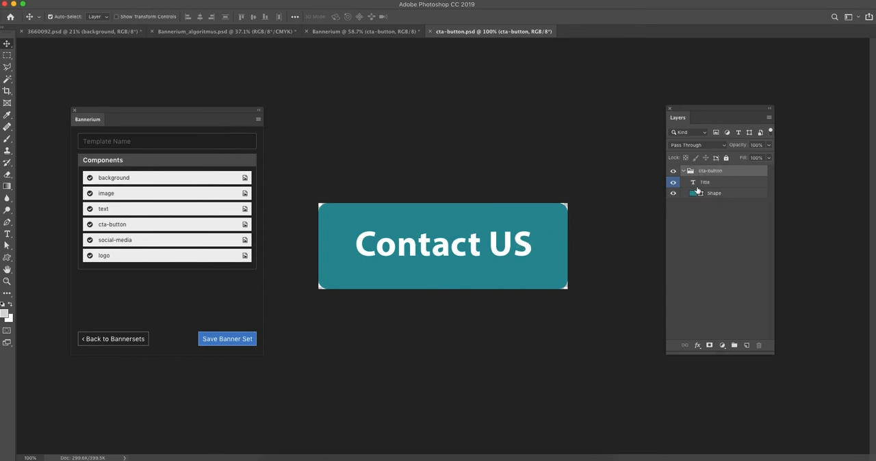
double_click(517, 246)
double_click(517, 246)
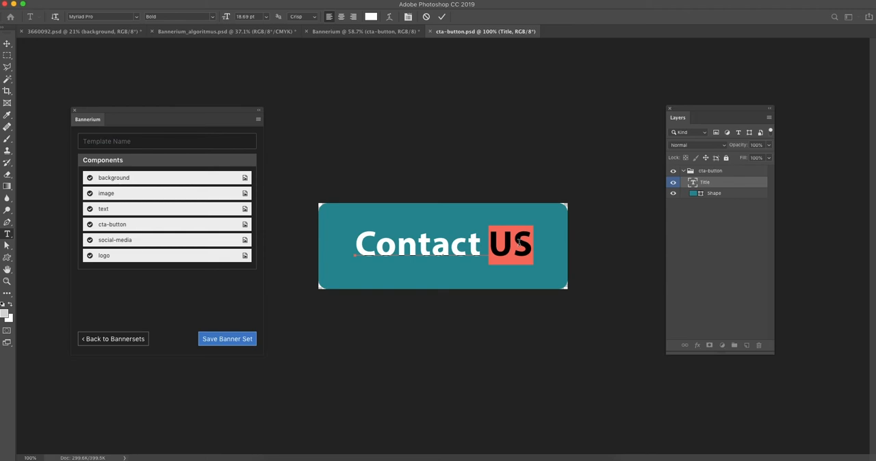
type("us")
left_click(7, 43)
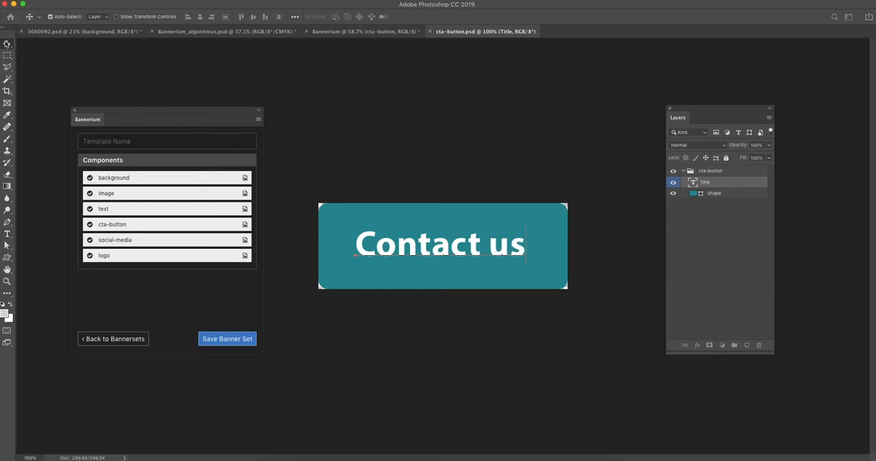
Save the edited button as a separate file named cta-button2.psd in the Desktop's Bannery folder, replacing the existing file
left_click(85, 2)
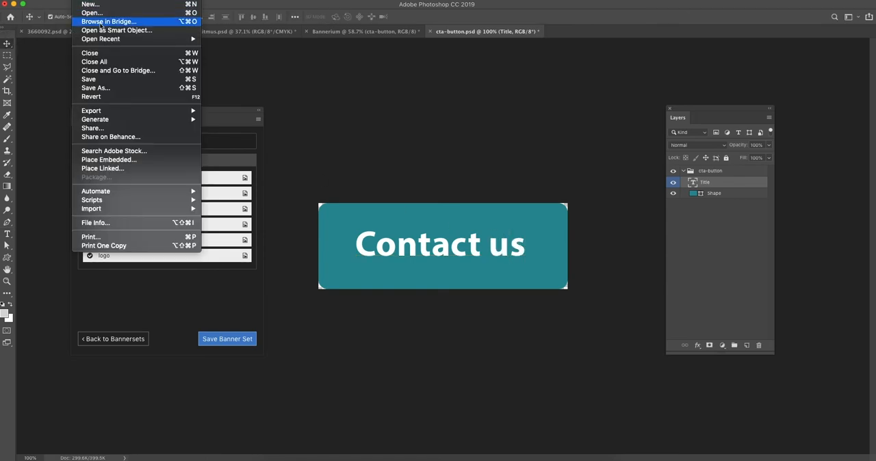
left_click(109, 88)
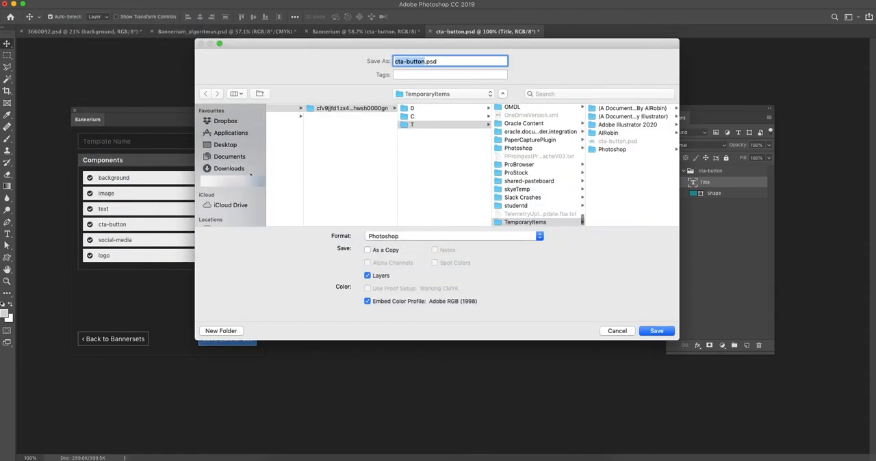
left_click(231, 145)
left_click(298, 166)
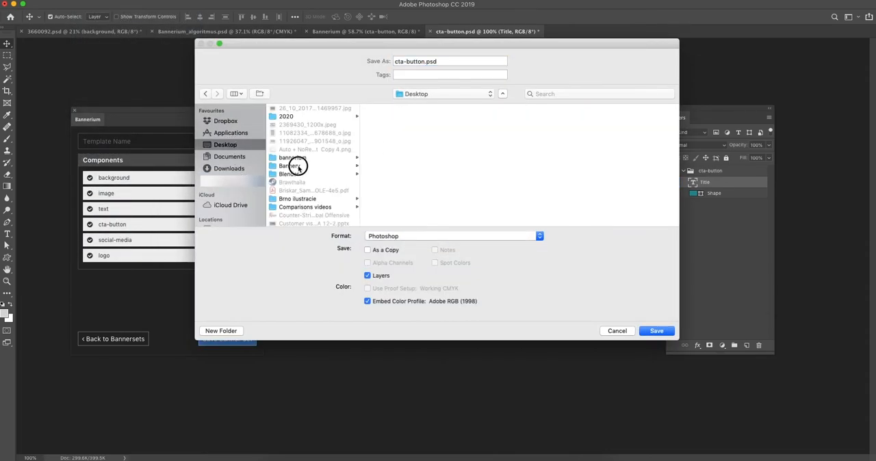
left_click(426, 61)
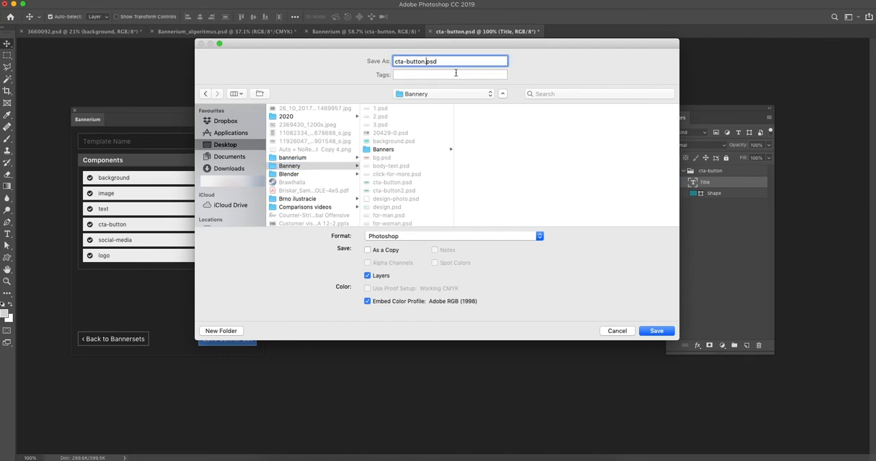
type("2")
left_click(656, 331)
left_click(503, 104)
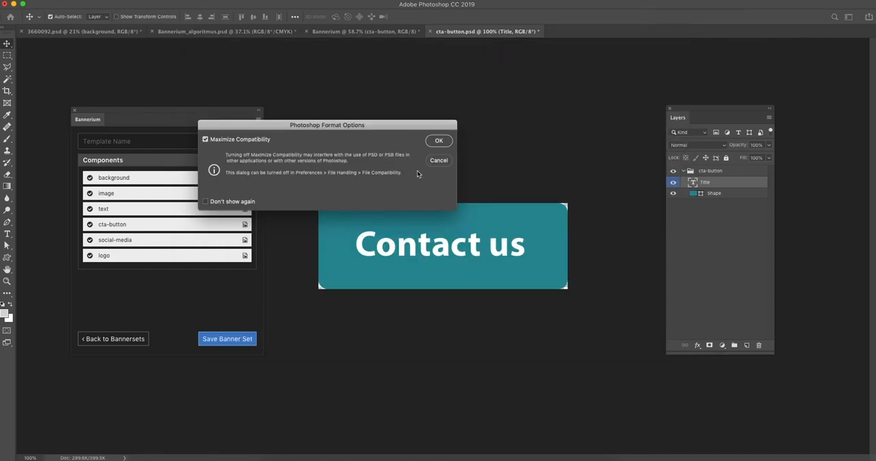
left_click(438, 141)
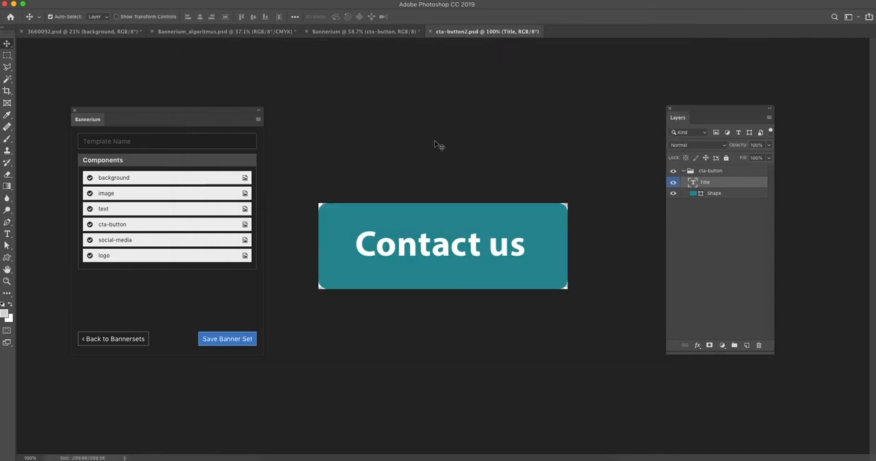
Return to the Bannerium document, assign cta-button2.psd to the cta-button component and update its layers in all banners
left_click(359, 33)
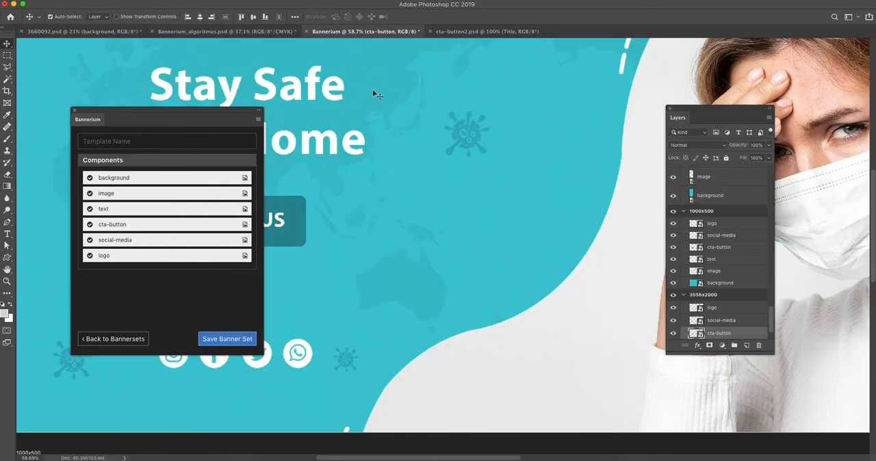
scroll(313, 197, "left", 5)
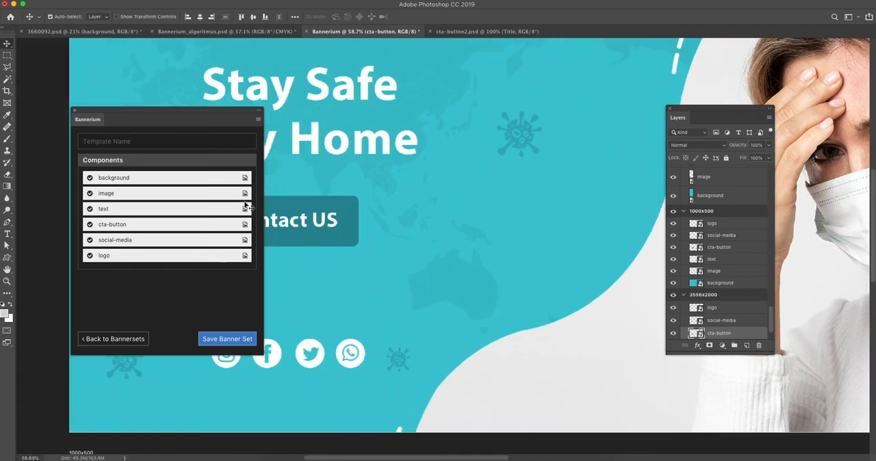
left_click(129, 226)
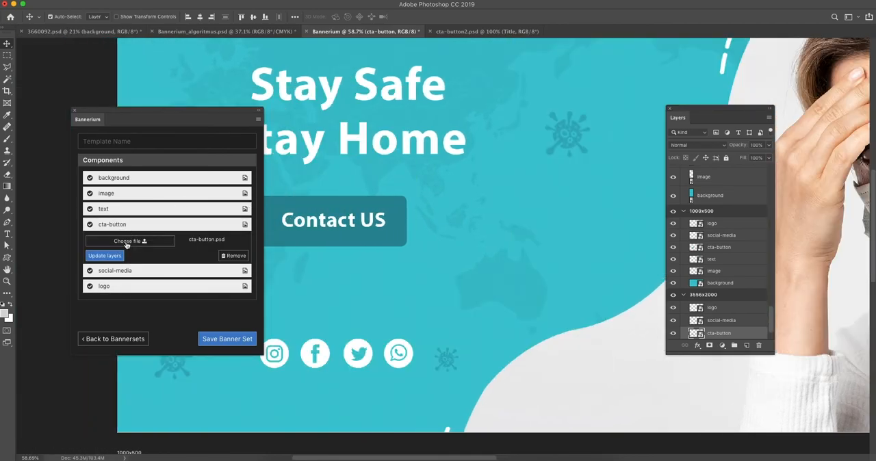
left_click(127, 242)
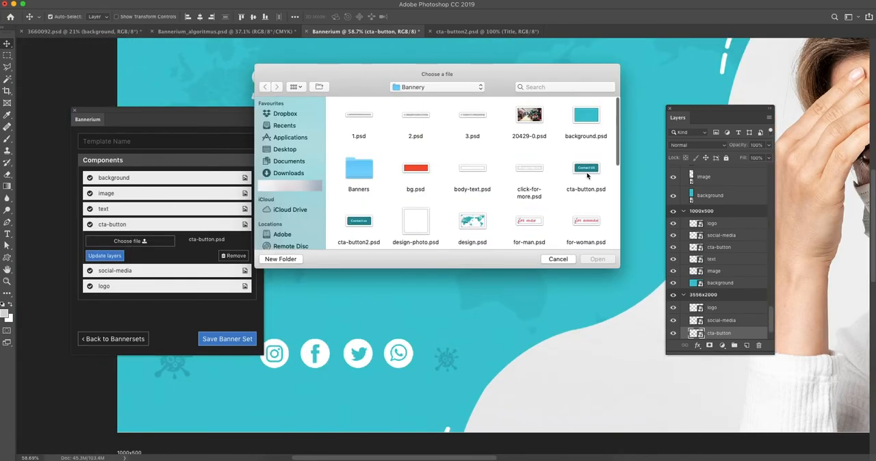
left_click(380, 236)
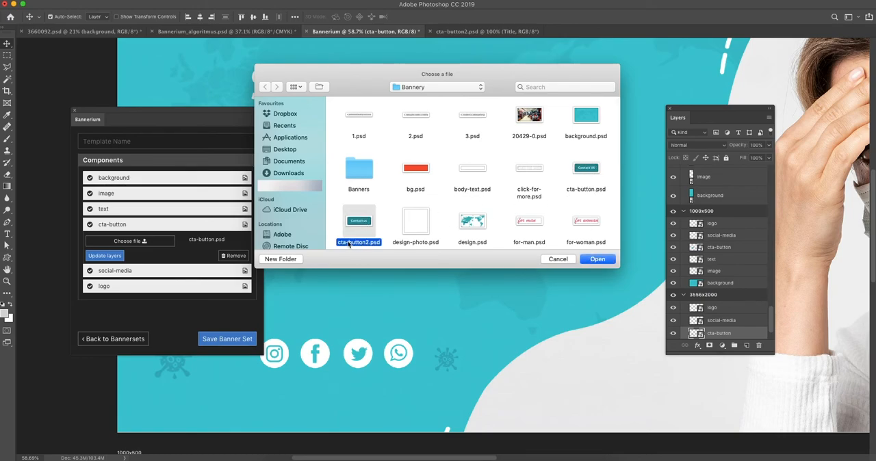
left_click(606, 258)
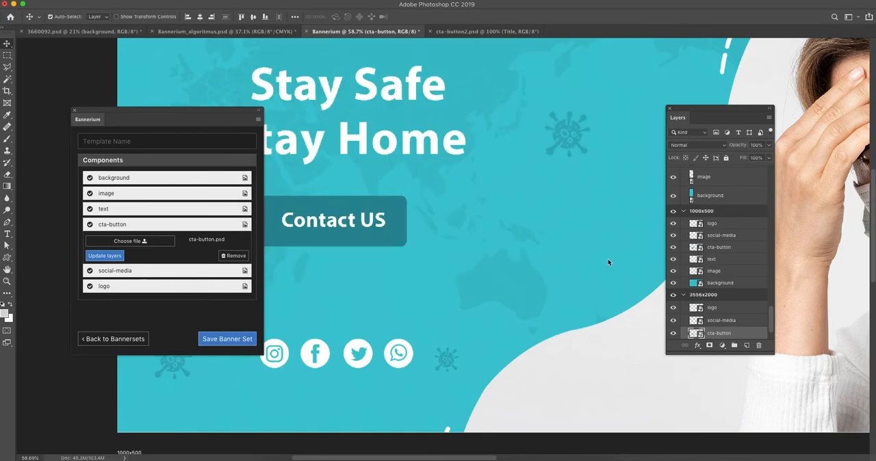
left_click(105, 255)
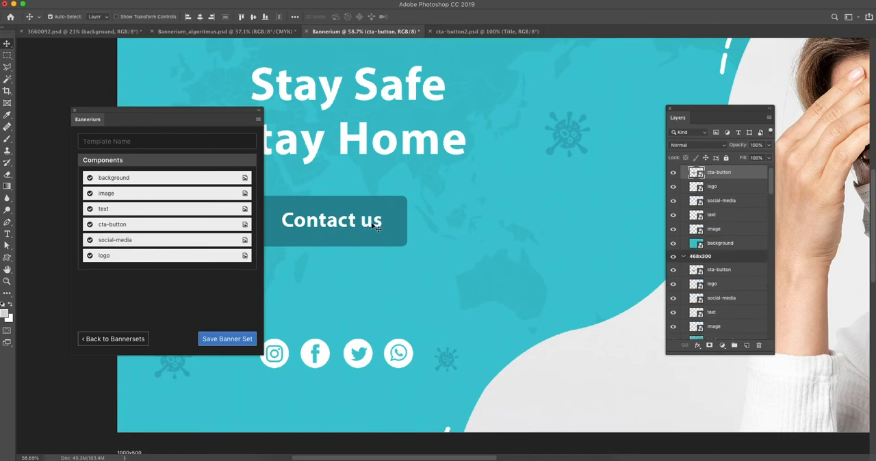
Examine the updated cta-button across the banner formats, from the 3556x2000 original to the 468x300 banner
scroll(374, 226, "down", 5)
scroll(567, 219, "up", 3)
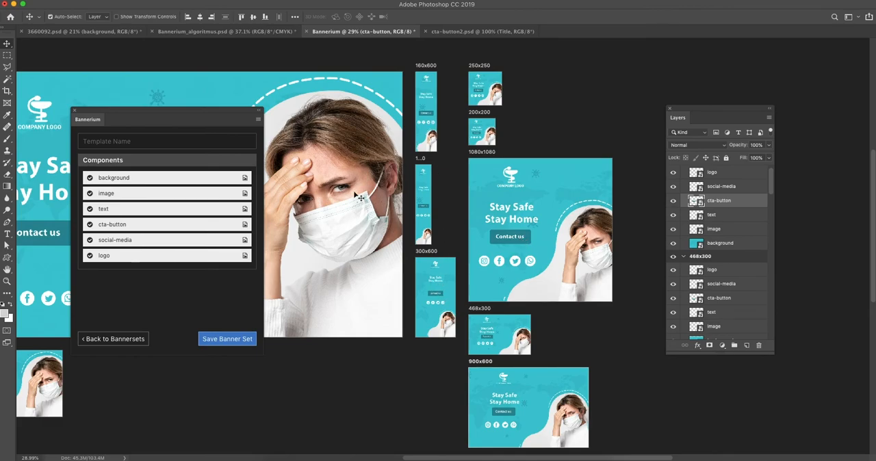
left_click_drag(344, 198, 546, 158)
left_click_drag(389, 265, 365, 273)
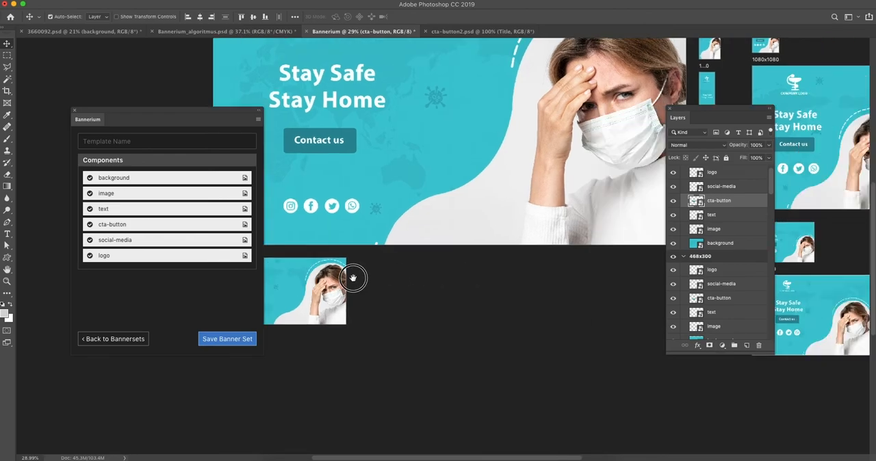
scroll(594, 248, "up", 10)
left_click_drag(564, 247, 364, 262)
left_click(457, 229)
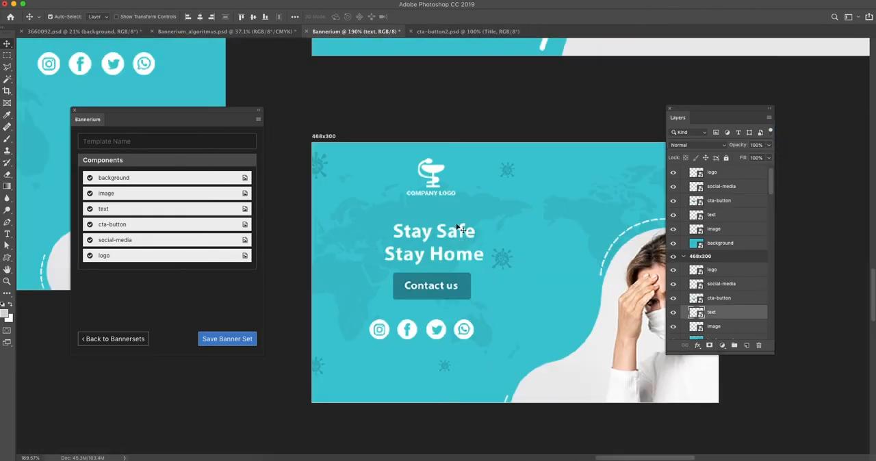
scroll(457, 229, "up", 1)
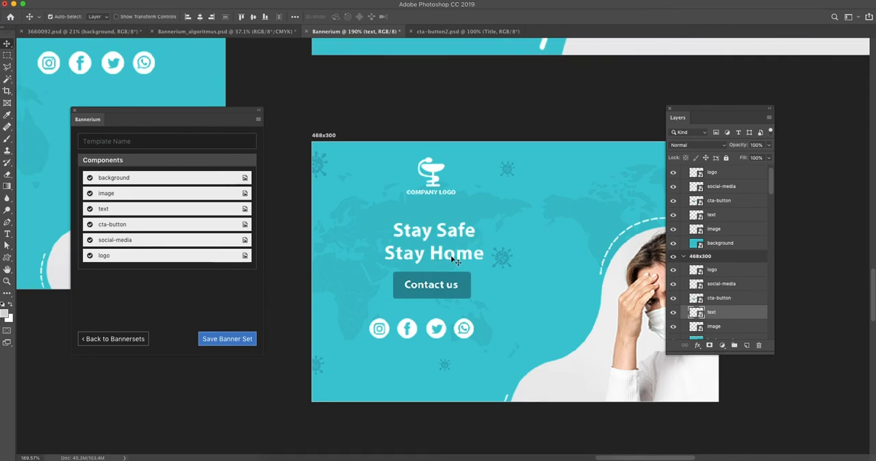
Open the text smart object of the 468x300 banner for editing
left_click(450, 255)
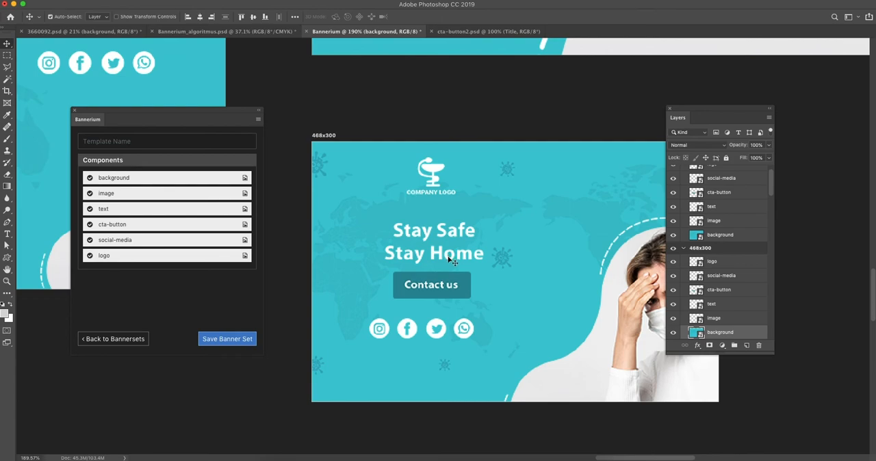
left_click(452, 259)
scroll(692, 306, "up", 1)
left_click(694, 302)
left_click(695, 316)
double_click(696, 316)
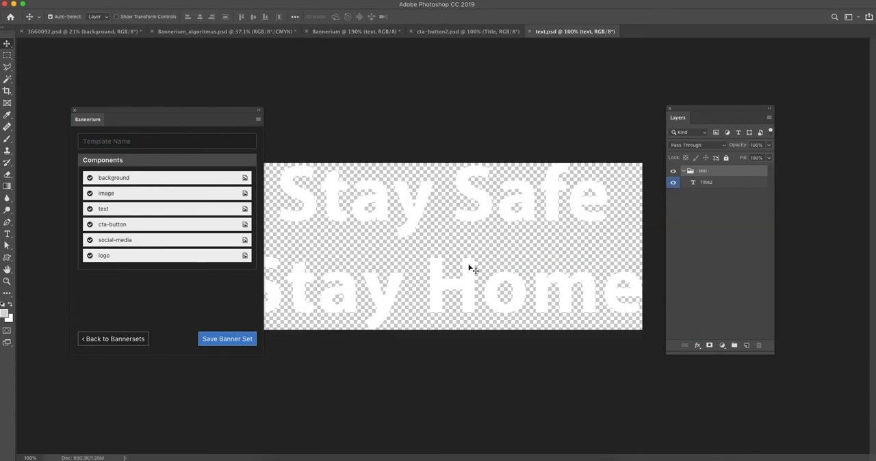
Delete the "Stay Home" line from the text, leaving only "Stay Safe", and save the smart object
double_click(448, 279)
key("BackSpace")
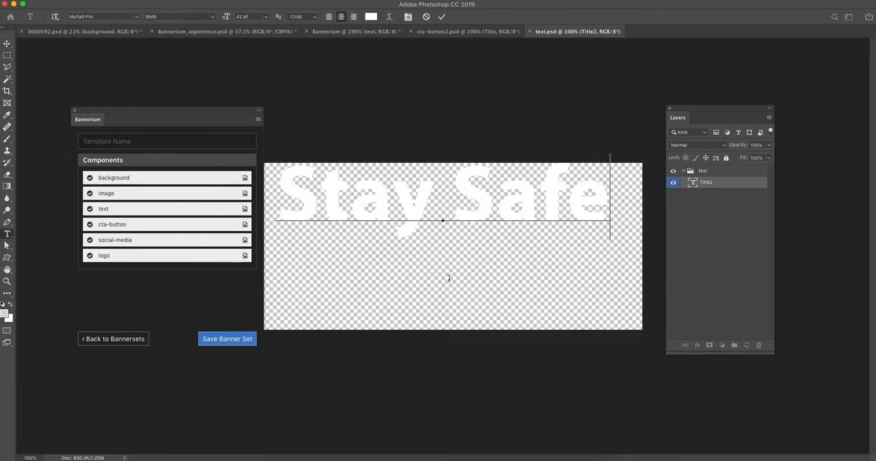
left_click(8, 45)
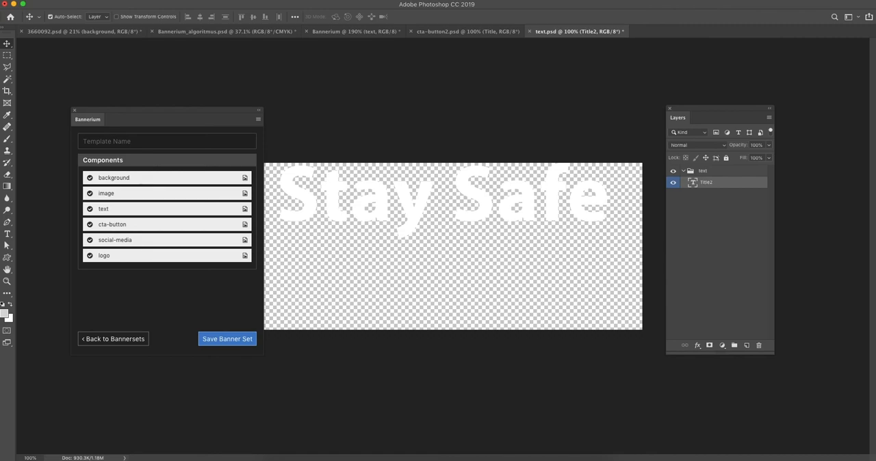
left_click(80, 0)
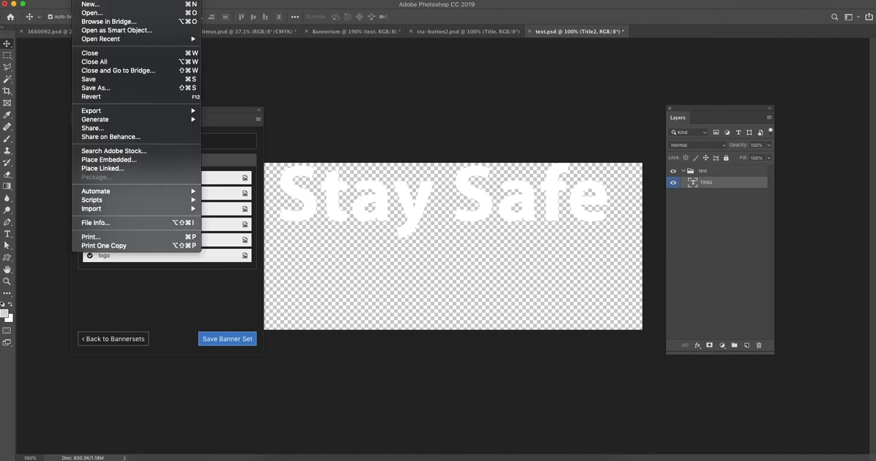
left_click(99, 82)
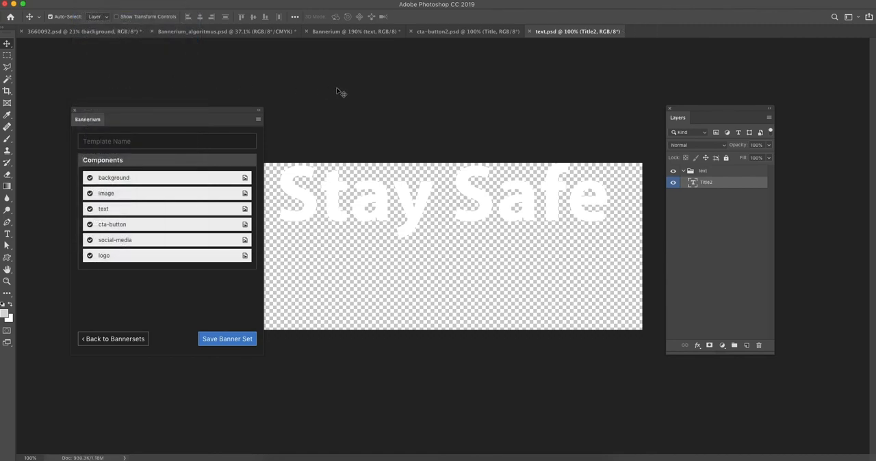
Return to the Bannerium document and compare the 468x300 banner's text with the text in the neighbouring formats
left_click(336, 32)
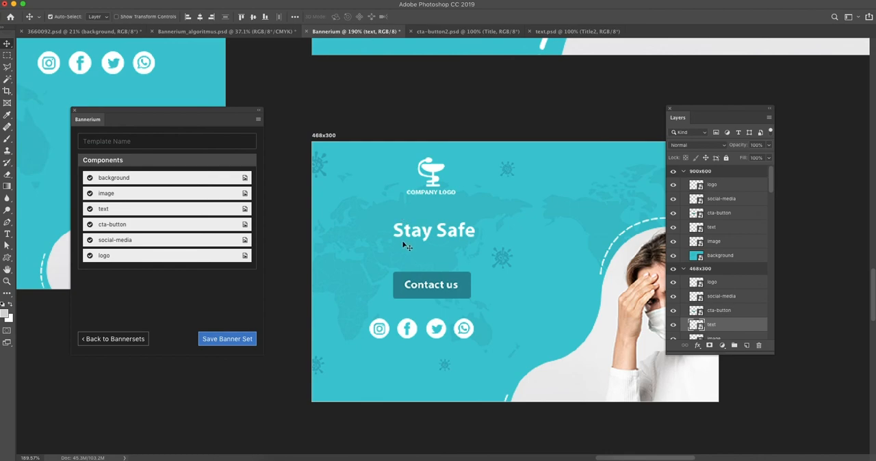
key("super")
scroll(435, 219, "right", 2)
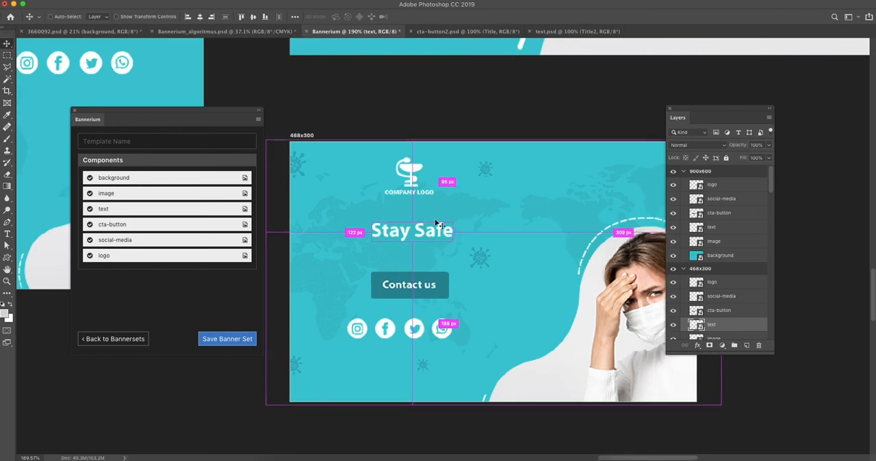
scroll(438, 224, "down", 5)
left_click_drag(447, 193, 447, 265)
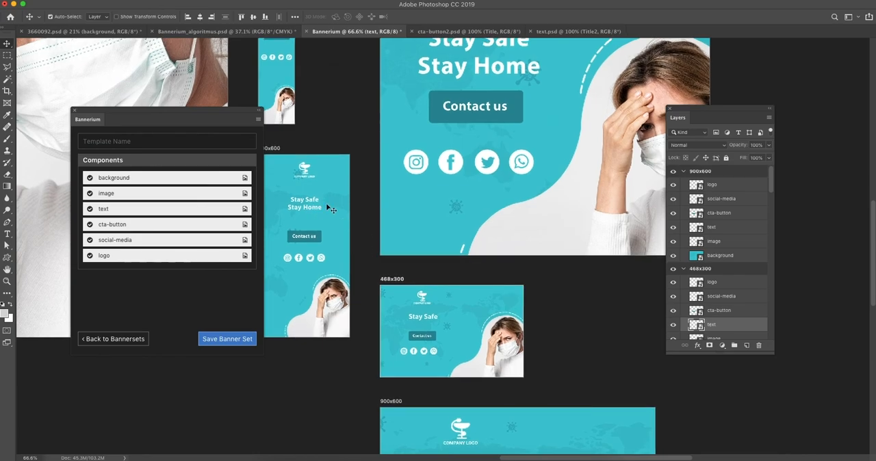